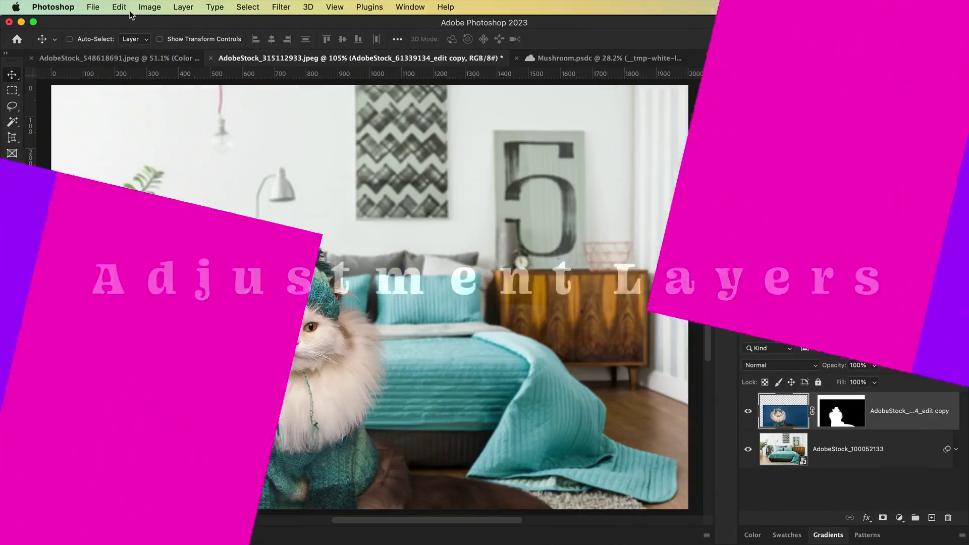
# Step: Try a destructive Hue/Saturation cyan shift on the cat layer, then undo it
pyautogui.click(150, 7)
pyautogui.moveTo(238, 65)
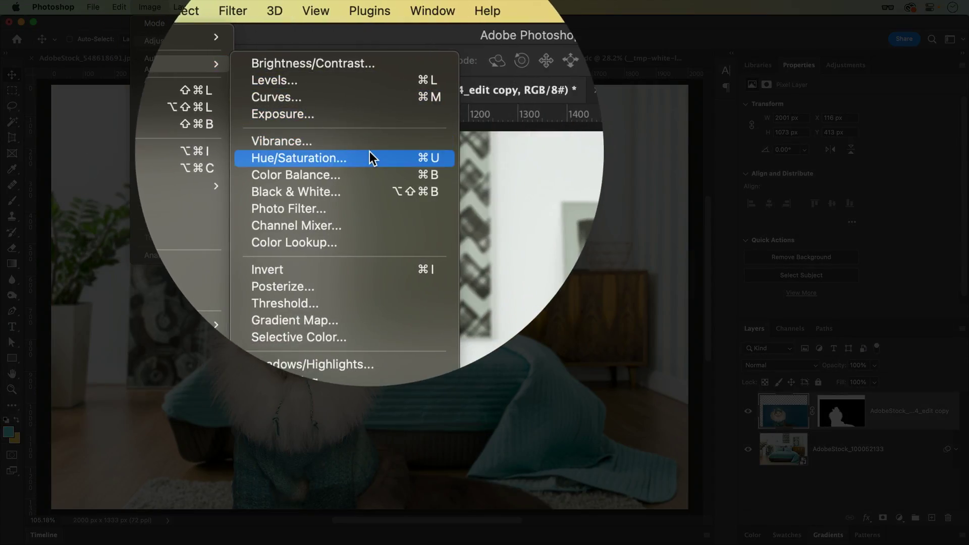
pyautogui.click(369, 152)
pyautogui.click(437, 148)
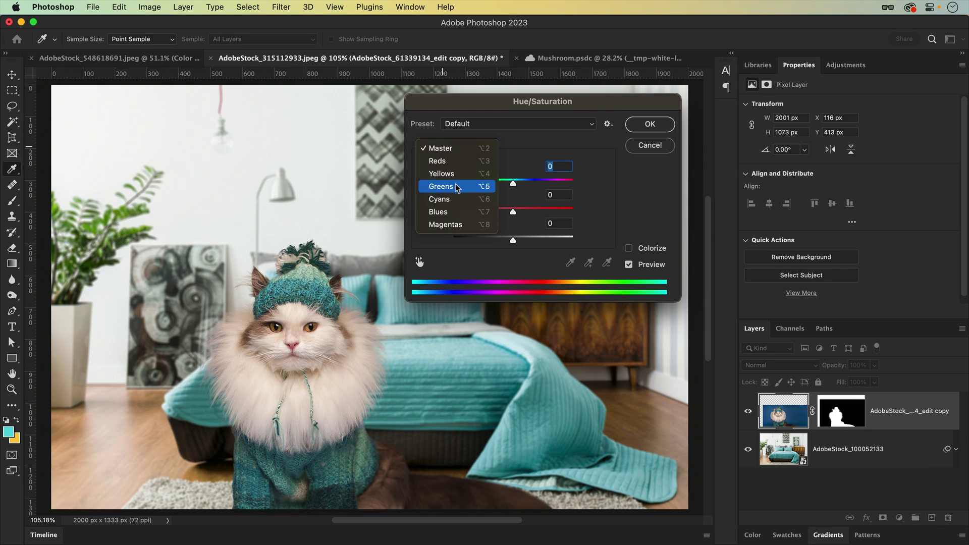
pyautogui.click(439, 199)
pyautogui.moveTo(514, 180); pyautogui.dragTo(536, 183)
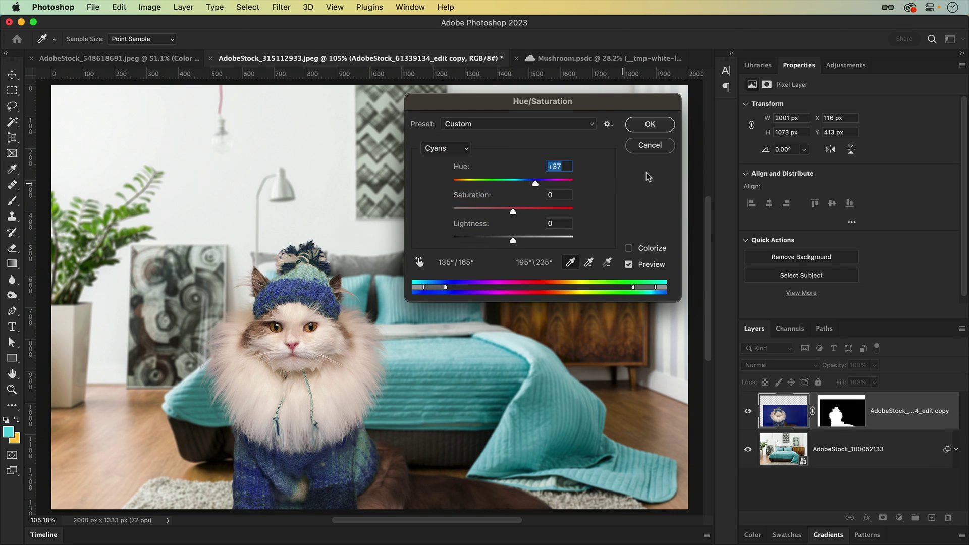
pyautogui.click(651, 126)
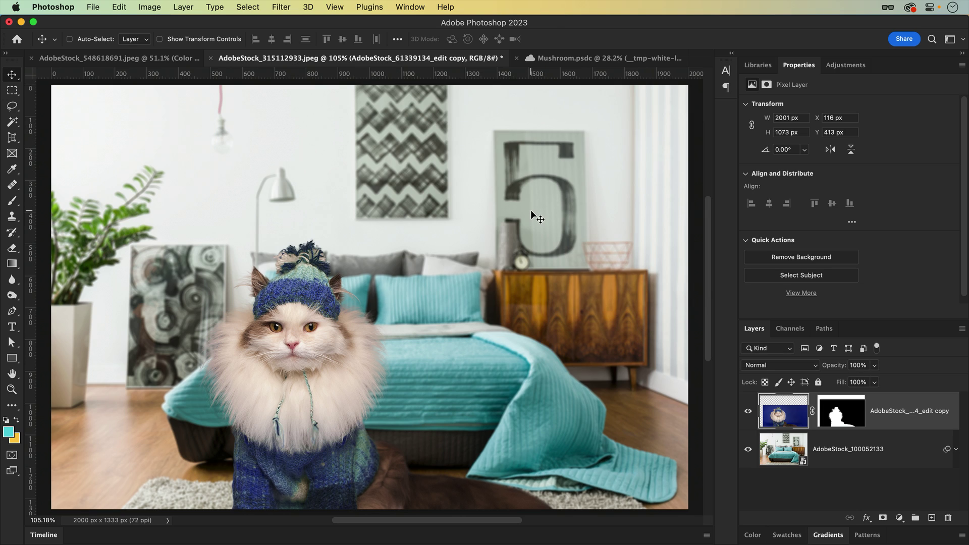
pyautogui.press('super')
pyautogui.press('super+z')
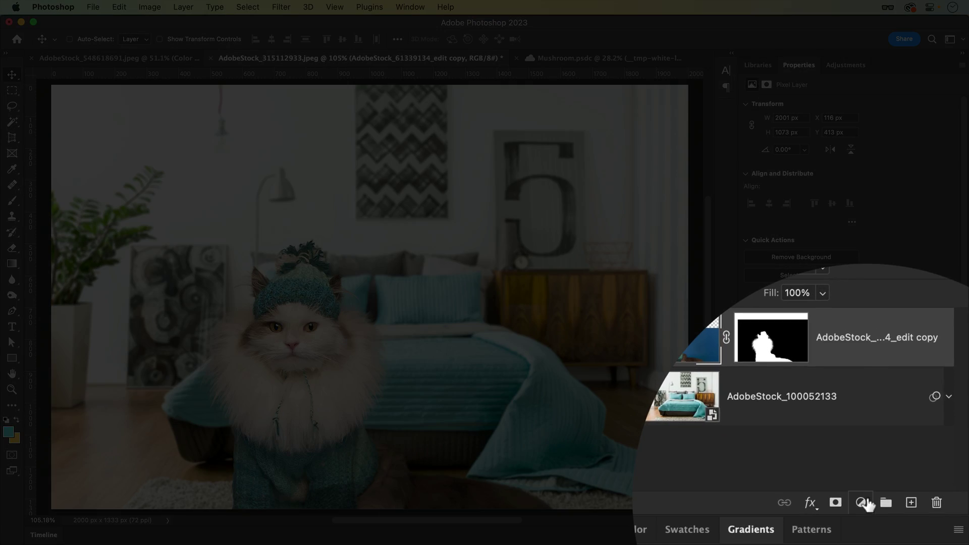
# Step: Add a Hue/Saturation adjustment layer shifting the Cyans hue to +56
pyautogui.click(899, 518)
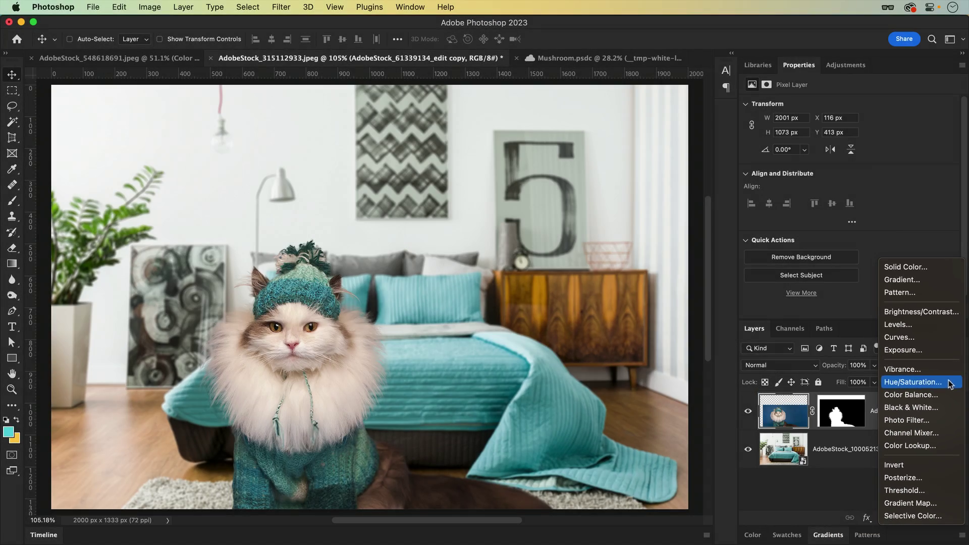
pyautogui.click(924, 316)
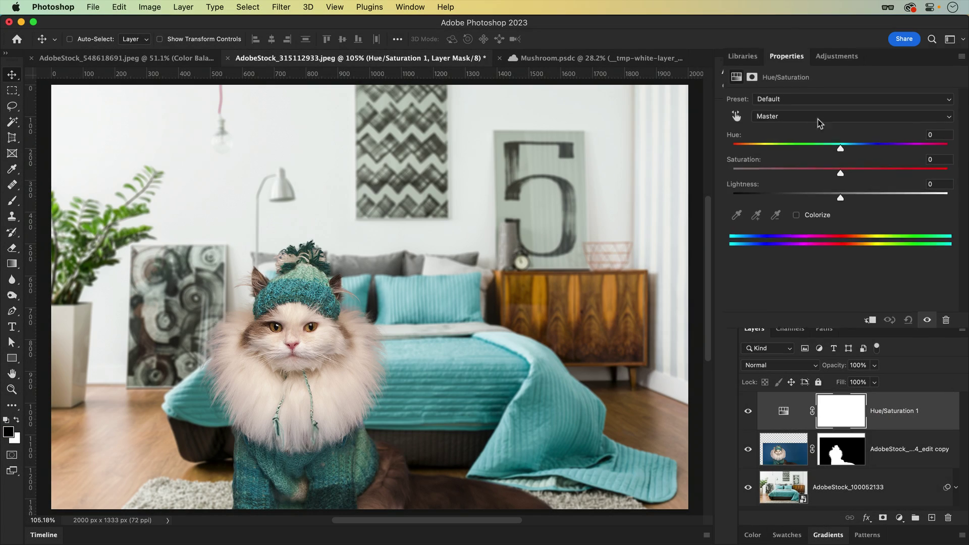
pyautogui.click(826, 119)
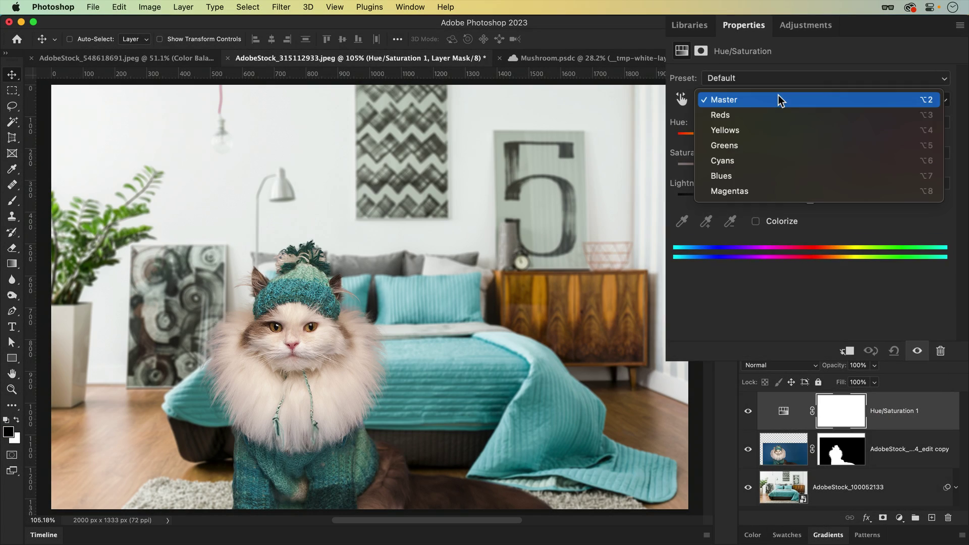
pyautogui.click(774, 159)
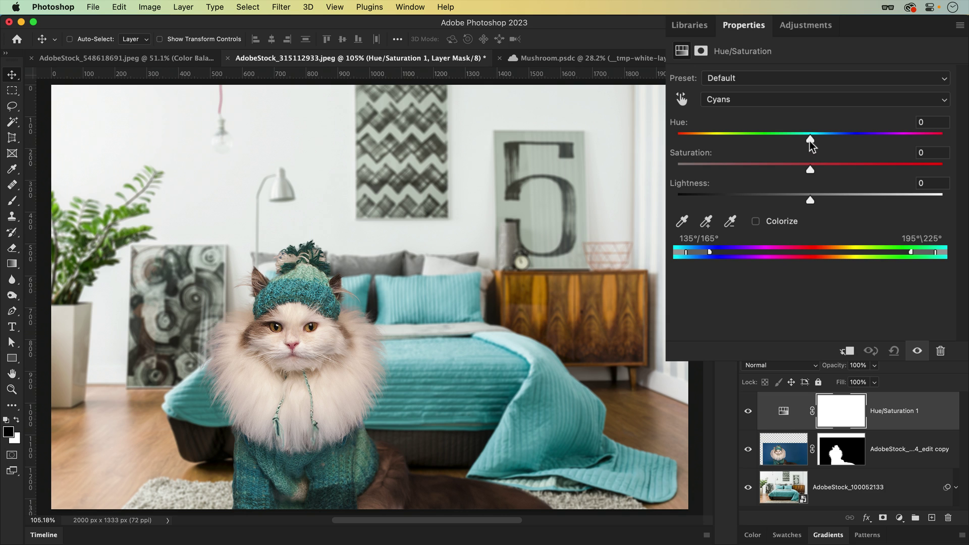
pyautogui.moveTo(809, 141); pyautogui.dragTo(865, 141)
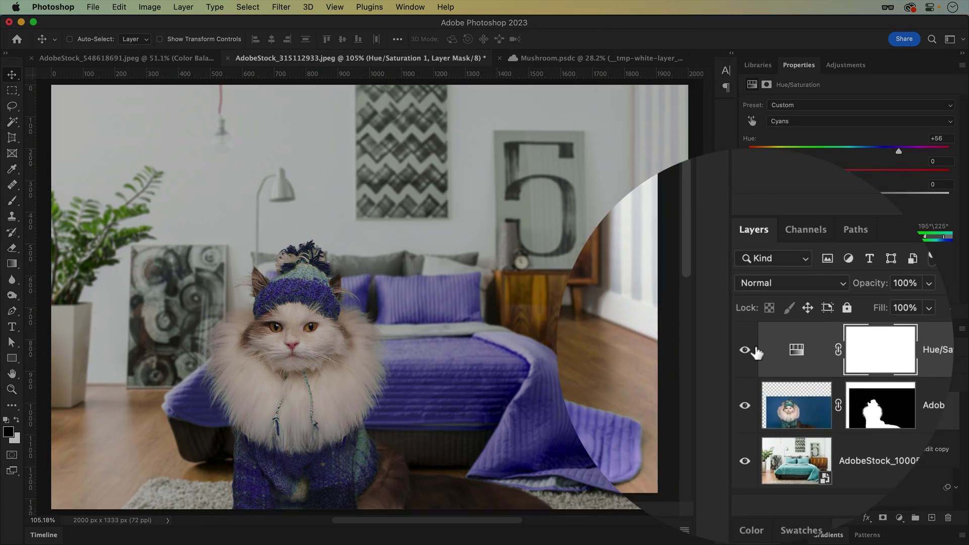
# Step: Toggle the Hue/Saturation 1 layer's visibility to compare violet and teal versions
pyautogui.click(748, 410)
pyautogui.click(749, 343)
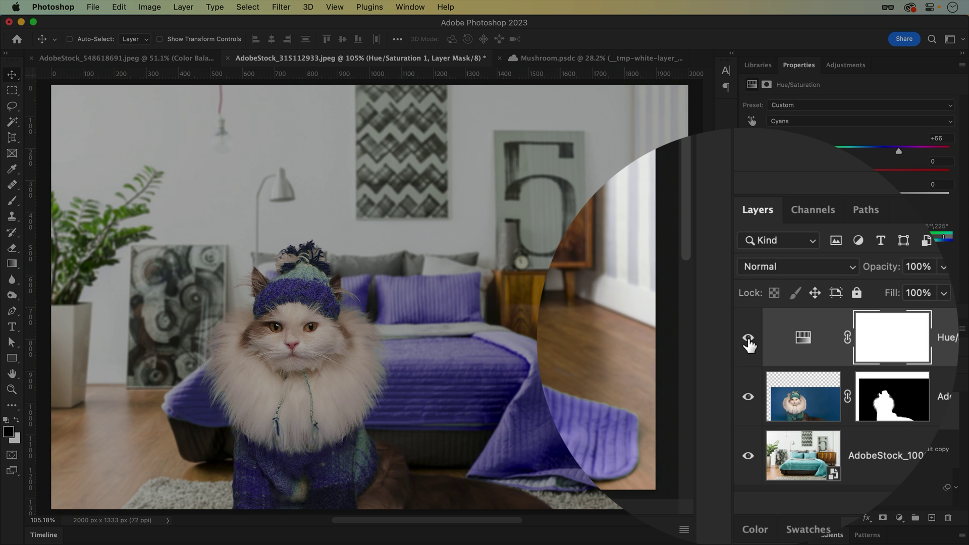
pyautogui.click(750, 343)
pyautogui.click(749, 344)
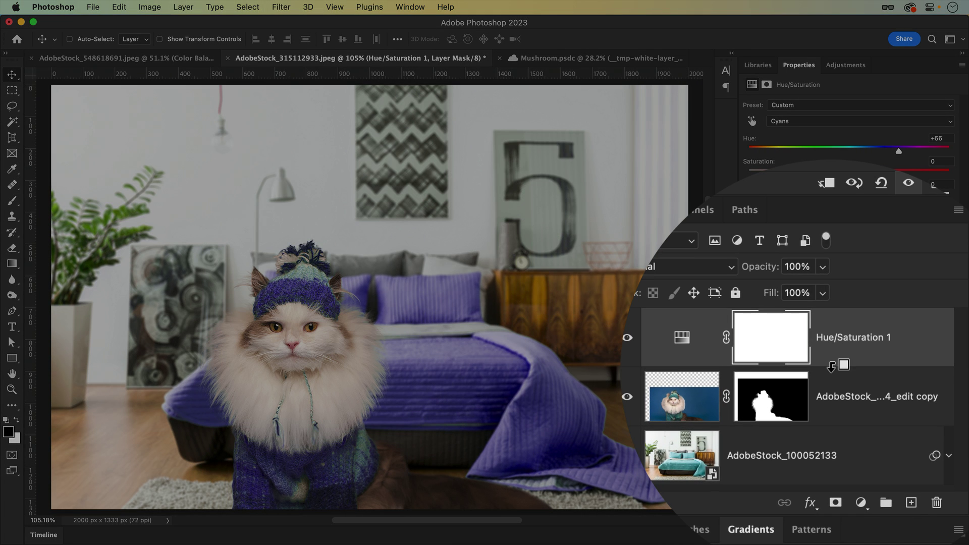
# Step: Clip the hue adjustment to the cat layer and mask the sweater's right half back to teal
pyautogui.keyDown('alt'); pyautogui.click(850, 430); pyautogui.keyUp('alt')
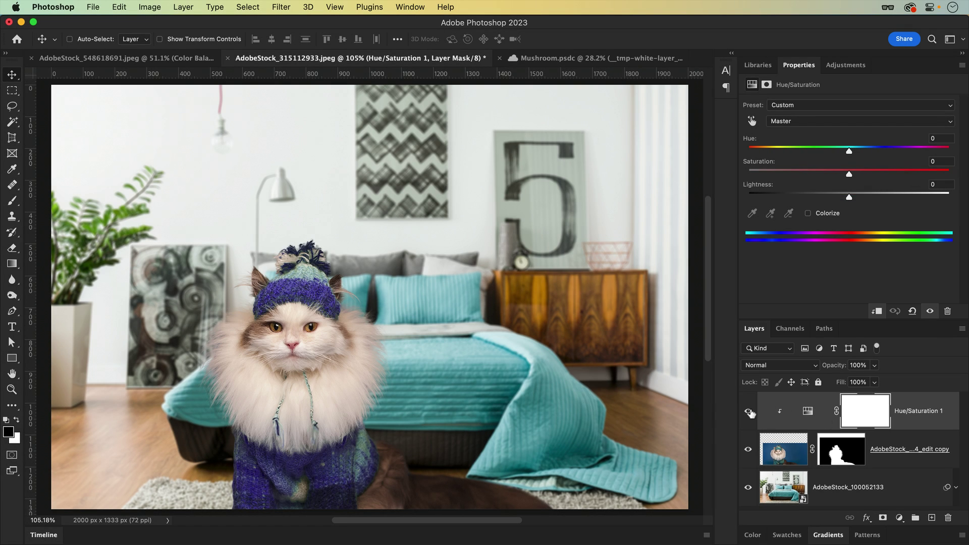
pyautogui.click(750, 412)
pyautogui.click(750, 412)
pyautogui.click(749, 412)
pyautogui.click(750, 411)
pyautogui.press('b')
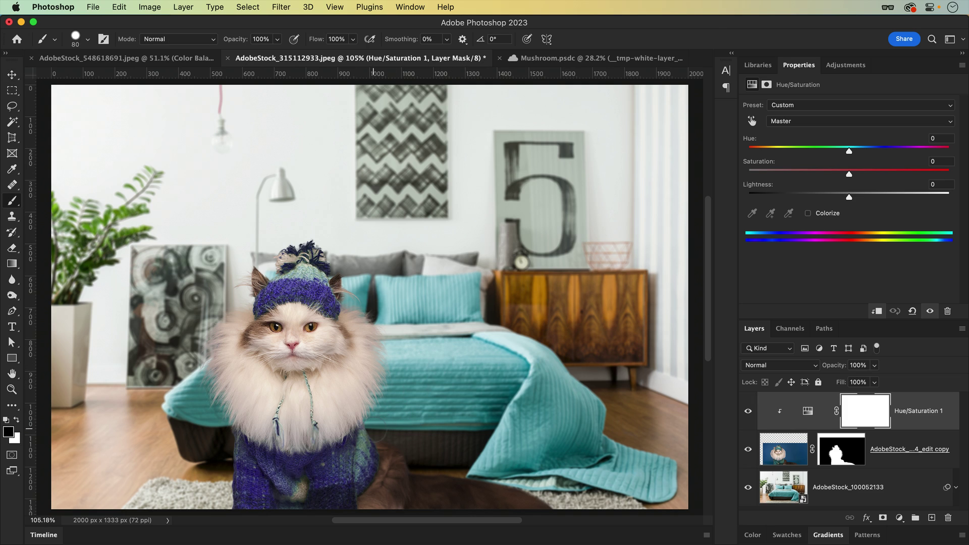
pyautogui.moveTo(373, 433)
pyautogui.mouseDown()
pyautogui.moveTo(328, 443)
pyautogui.moveTo(318, 467)
pyautogui.moveTo(348, 487)
pyautogui.moveTo(263, 500)
pyautogui.moveTo(242, 419)
pyautogui.moveTo(278, 465)
pyautogui.moveTo(258, 480)
pyautogui.mouseUp()
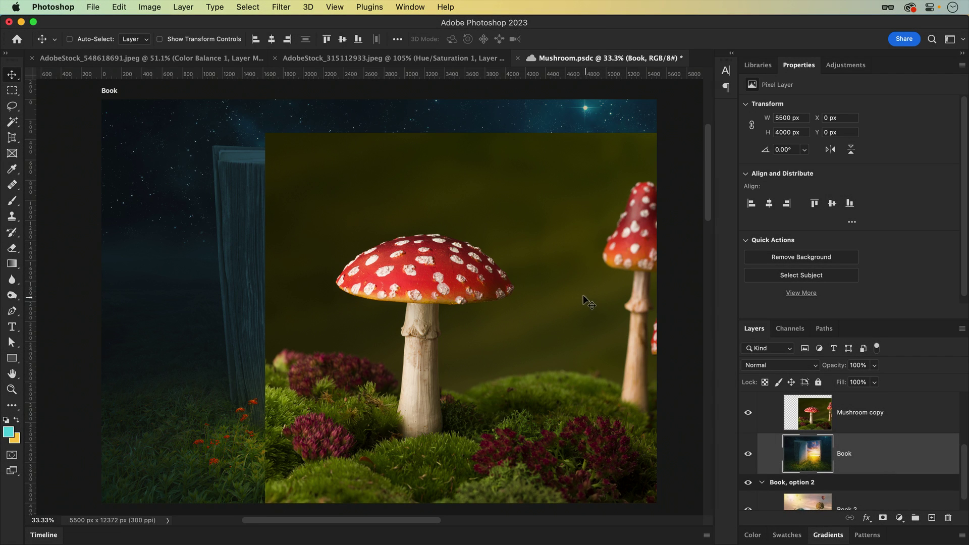
# Step: Select the large central mushroom with the Object Selection tool
pyautogui.click(12, 122)
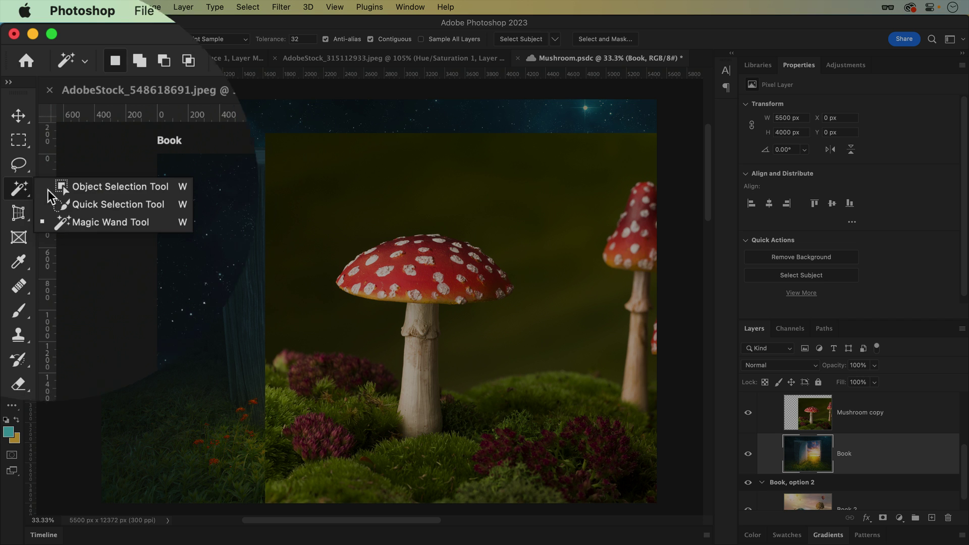
pyautogui.click(115, 191)
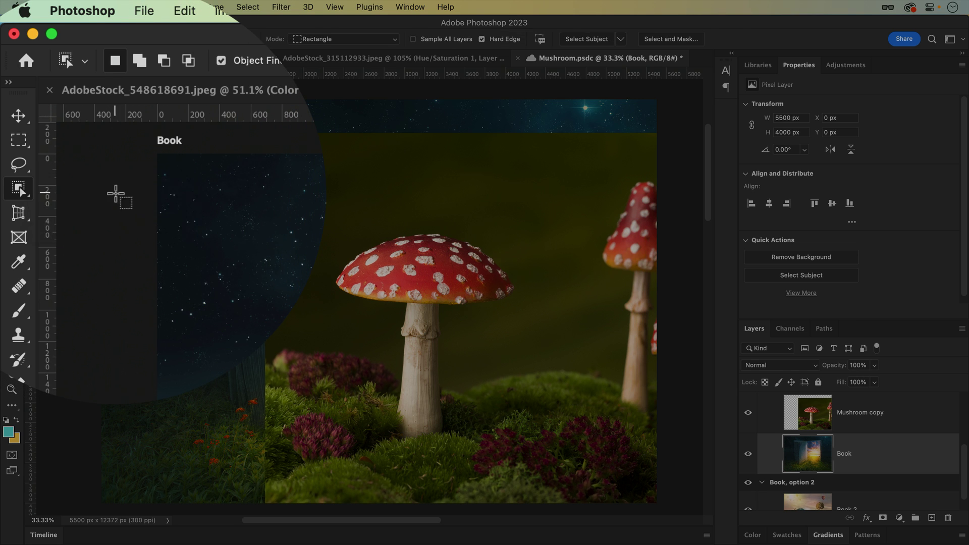
pyautogui.hotkey('alt', ']')
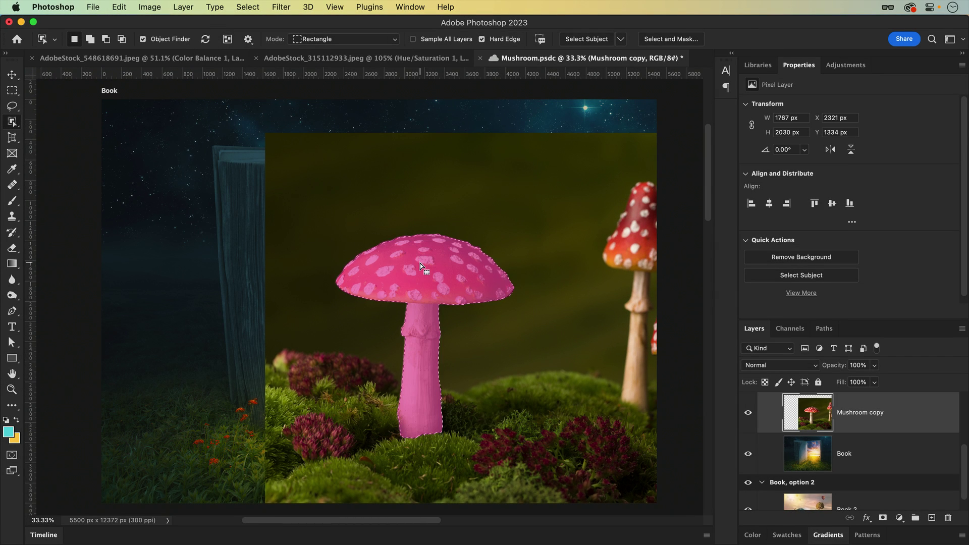
pyautogui.click(422, 260)
# Step: Invert the selection and delete the background, then undo the deletion
pyautogui.click(247, 10)
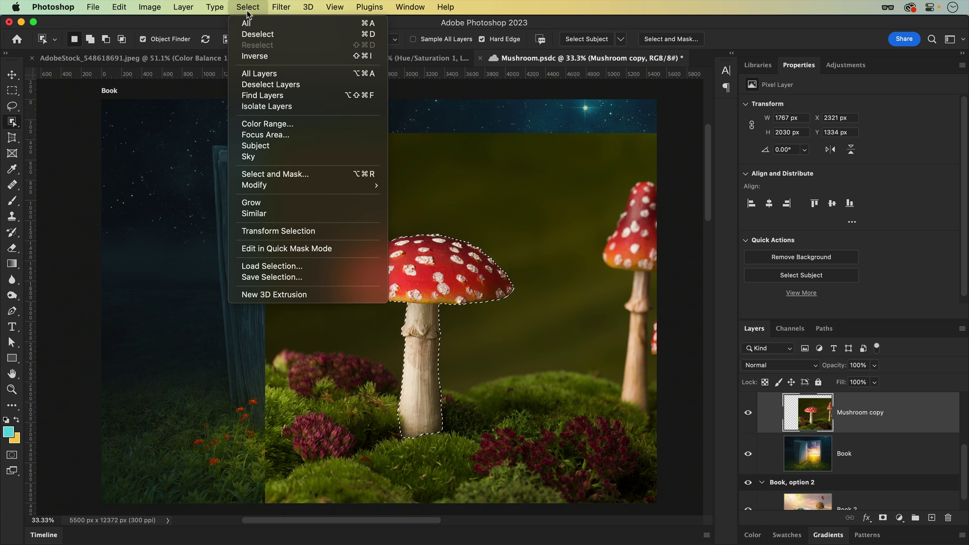
pyautogui.click(286, 56)
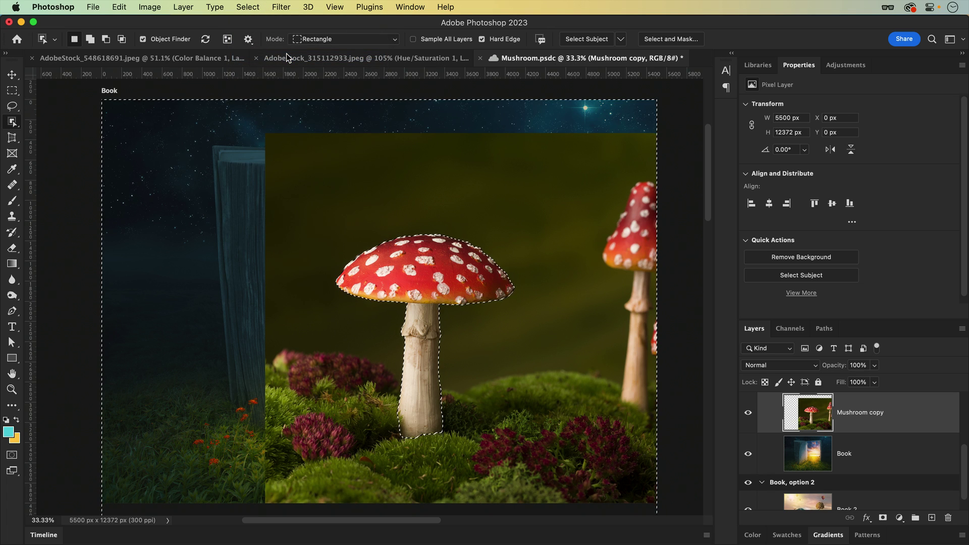
pyautogui.press('Delete')
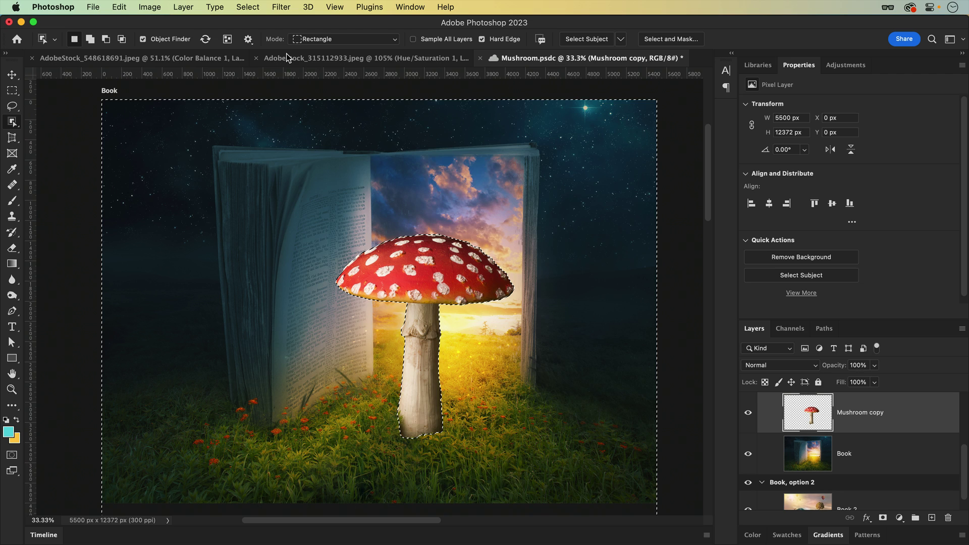
pyautogui.press('super+z')
pyautogui.press('super+z')
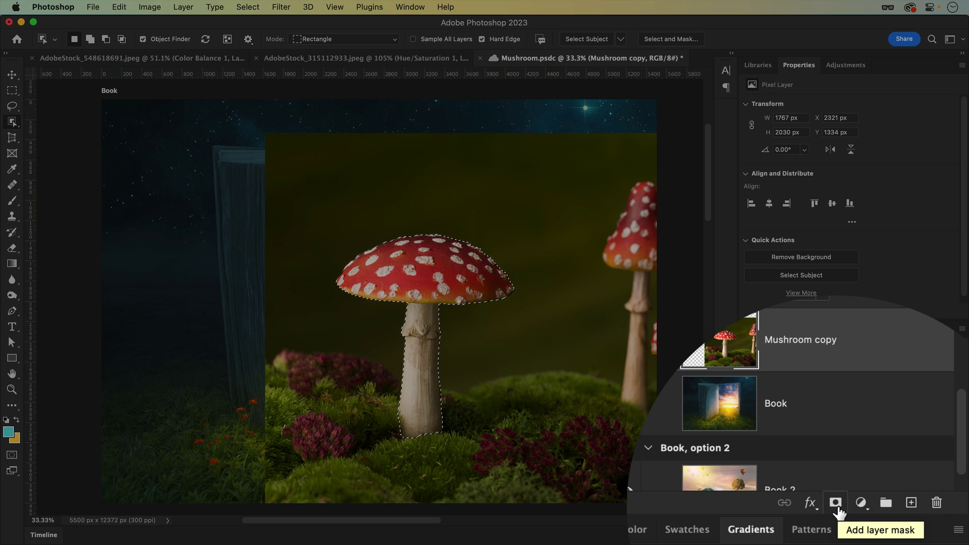
# Step: Turn the mushroom selection into a layer mask and load the Blades 2 brush
pyautogui.click(836, 506)
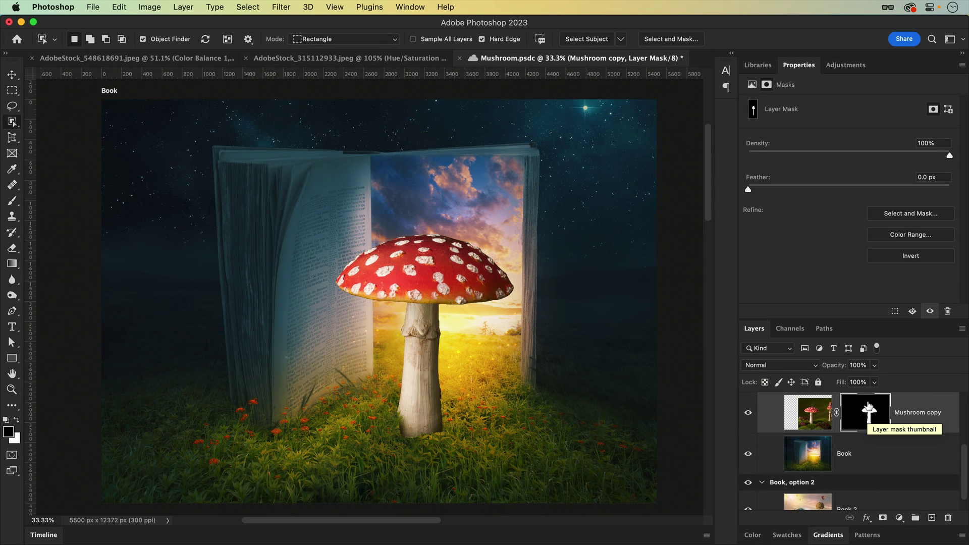
pyautogui.press('b')
pyautogui.rightClick(454, 231)
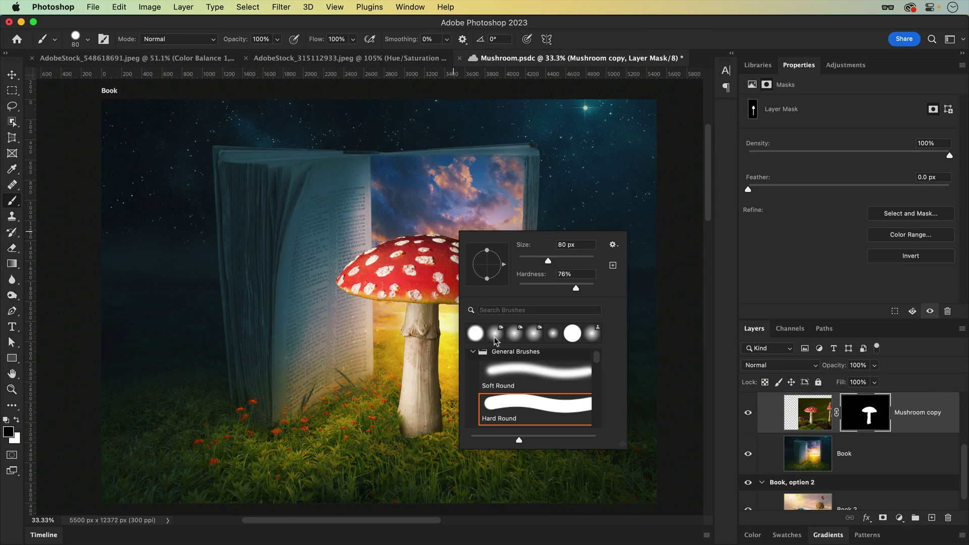
pyautogui.scroll(-15, 537, 396)
pyautogui.click(538, 395)
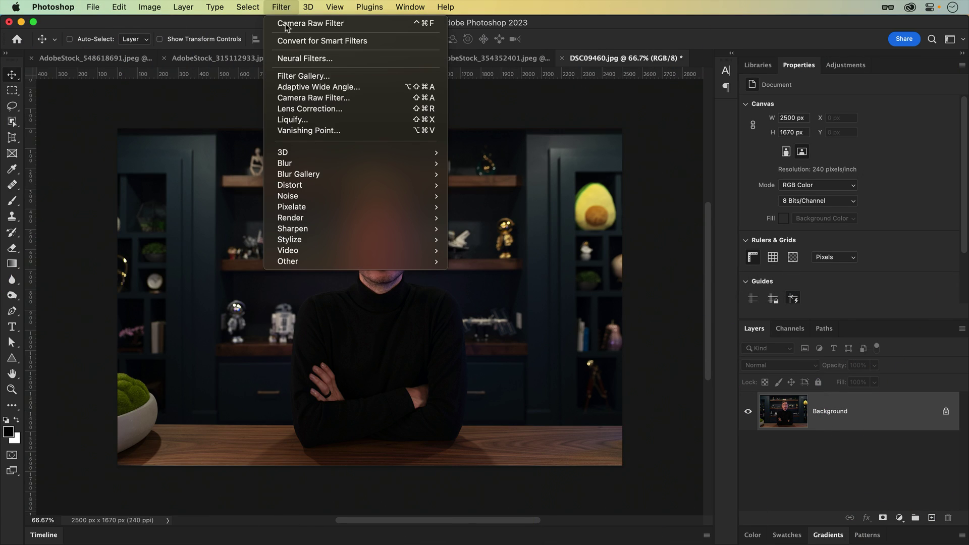
# Step: Apply Camera Raw to the Background: Exposure +0.55, Shadows +52, Highlights −14, Whites +11
pyautogui.click(363, 97)
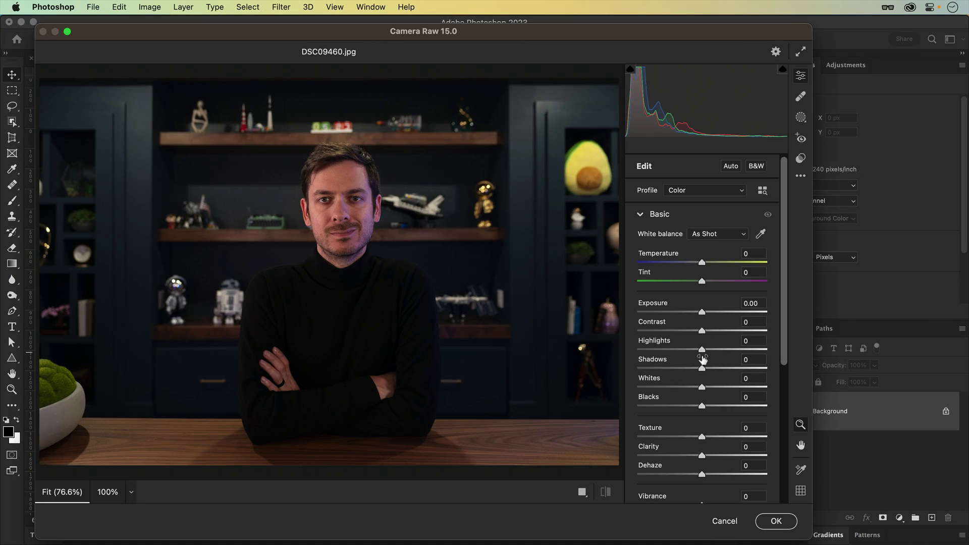
pyautogui.moveTo(703, 359); pyautogui.dragTo(727, 361)
pyautogui.moveTo(702, 312); pyautogui.dragTo(710, 314)
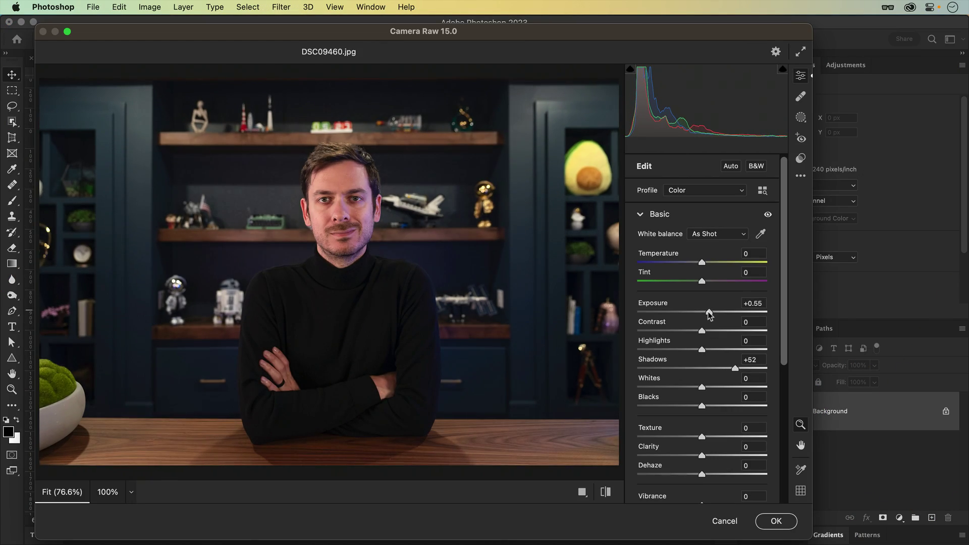
pyautogui.moveTo(694, 348); pyautogui.dragTo(692, 349)
pyautogui.moveTo(702, 387); pyautogui.dragTo(709, 389)
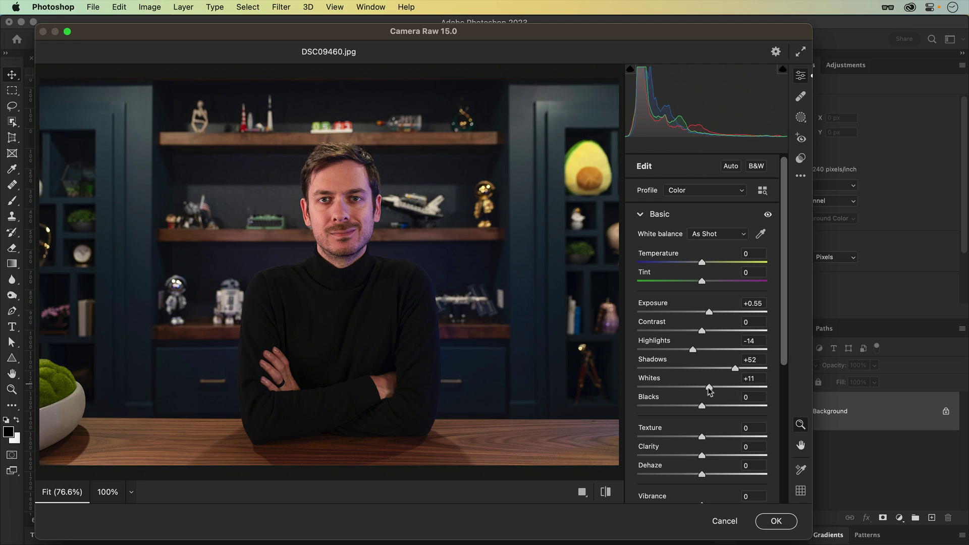
pyautogui.click(773, 521)
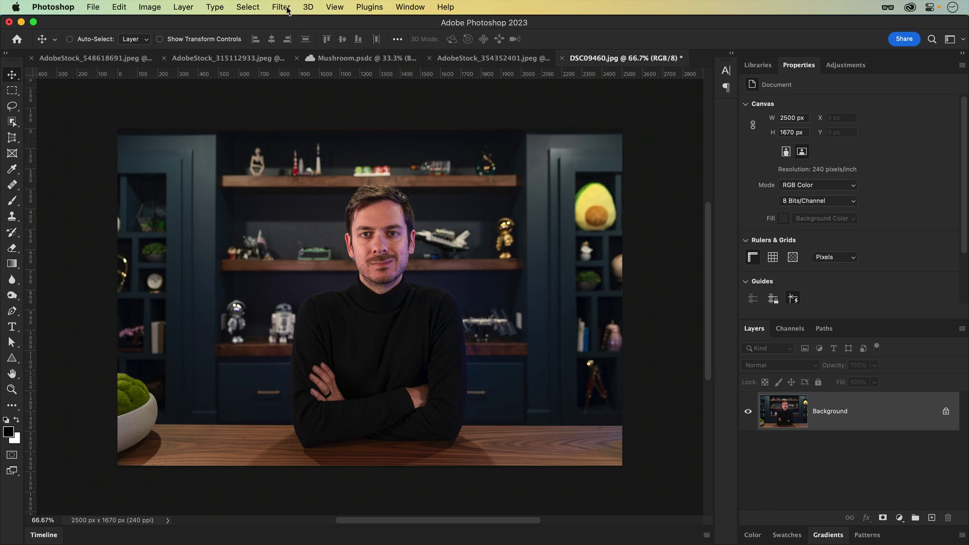
# Step: Open Liquify on the portrait and cancel it without any face edits
pyautogui.click(281, 7)
pyautogui.click(314, 119)
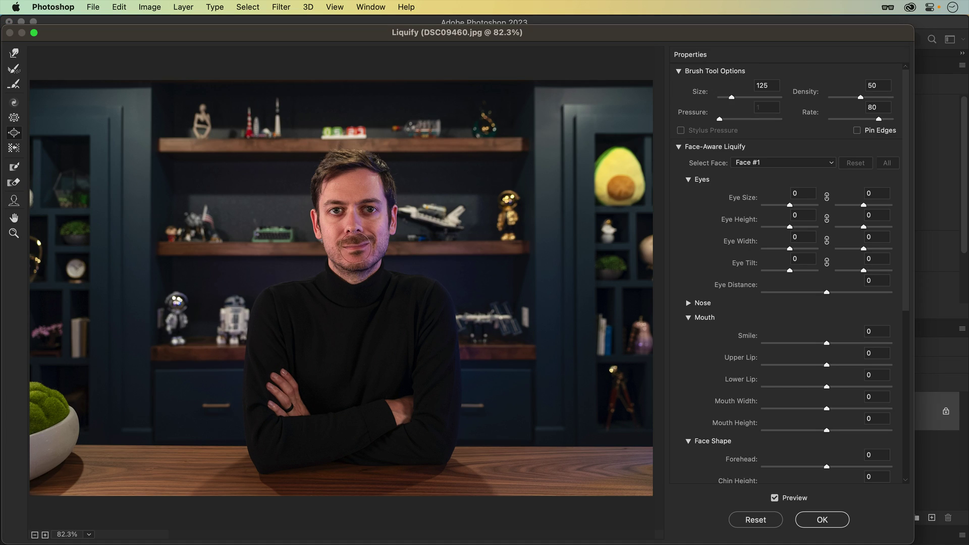
pyautogui.press('Escape')
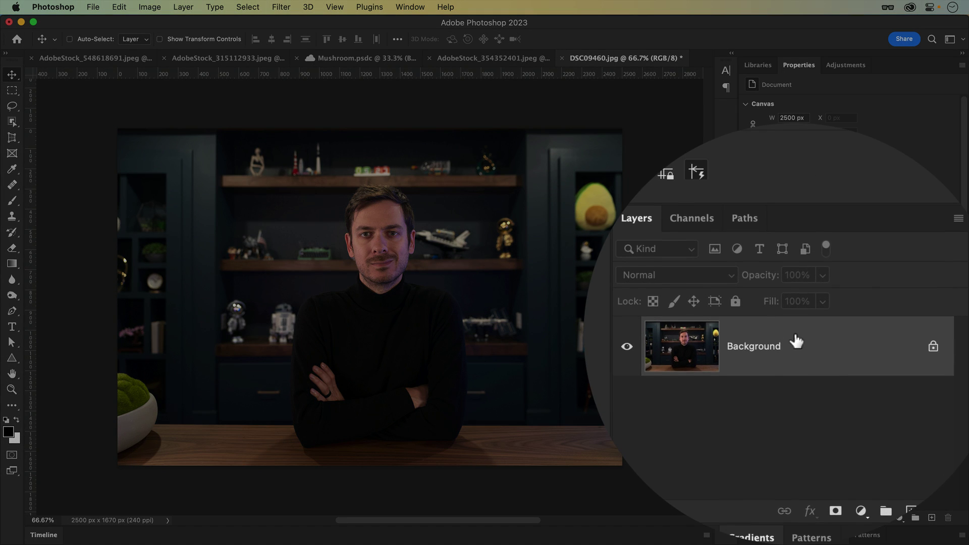
# Step: Convert the portrait's Background for Smart Filters, producing the Layer 0 smart object
pyautogui.rightClick(856, 405)
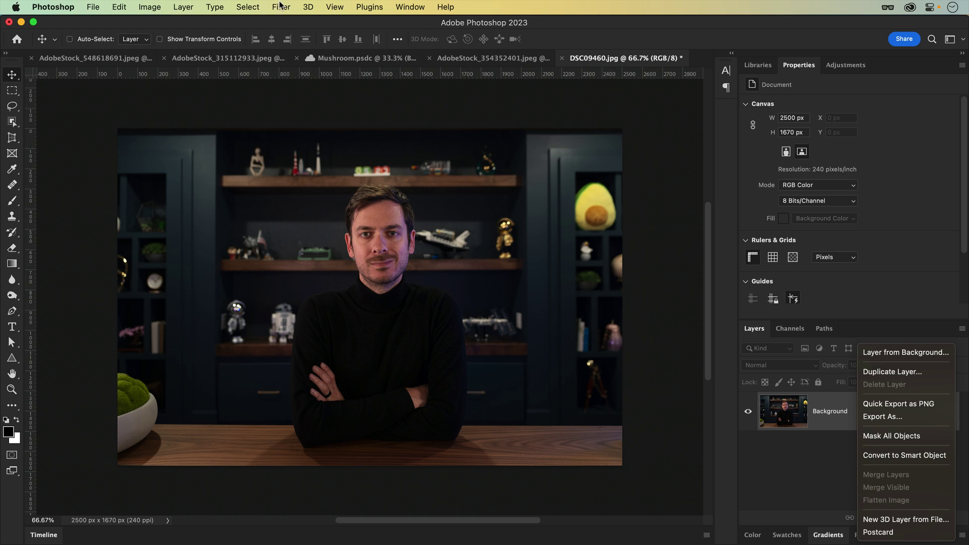
pyautogui.click(281, 6)
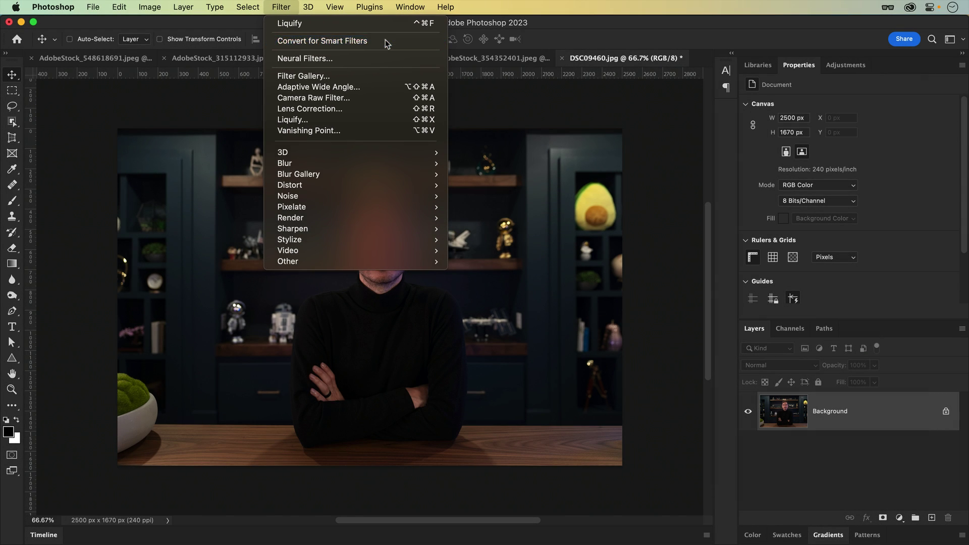
pyautogui.click(385, 62)
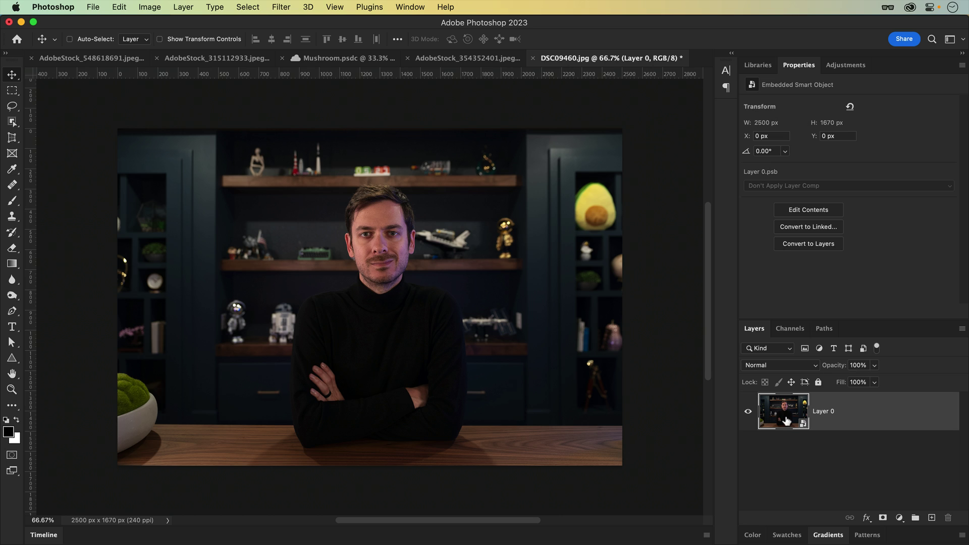
# Step: Peek into the smart object's contents, then shrink Layer 0 into the bottom-right corner
pyautogui.doubleClick(781, 410)
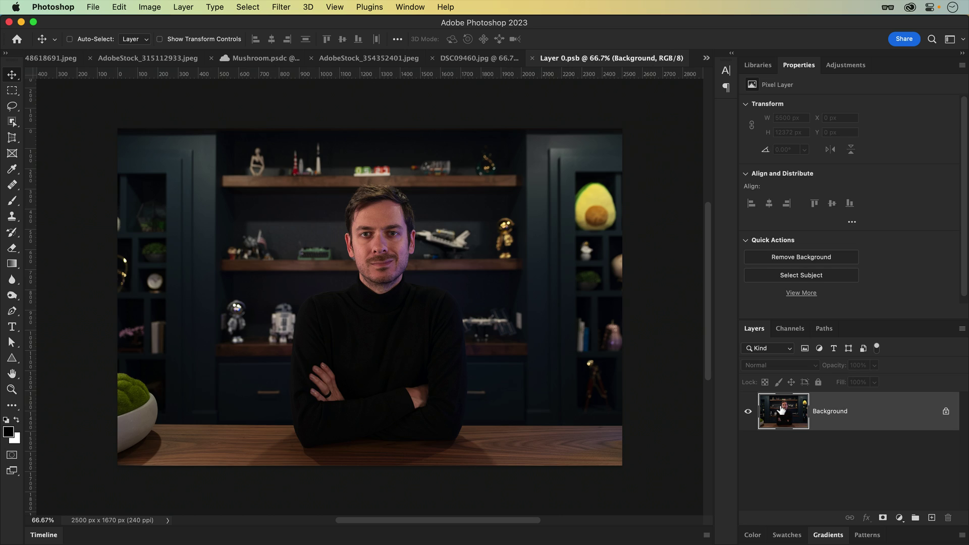
pyautogui.press('super+w')
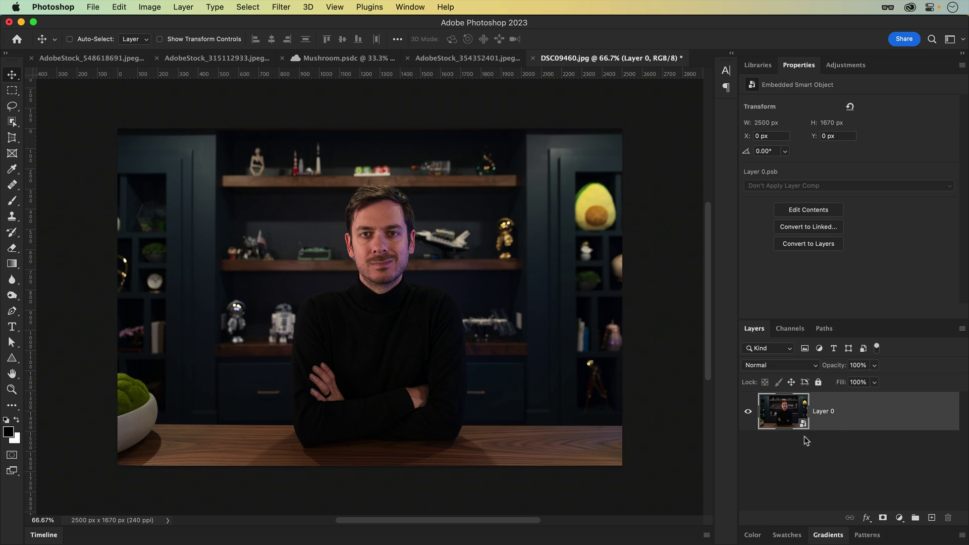
pyautogui.press('super+t')
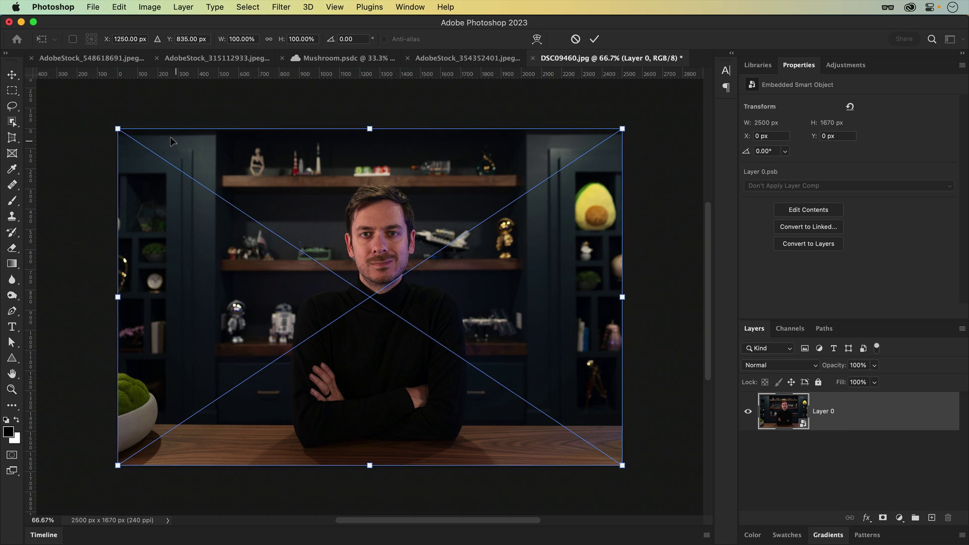
pyautogui.moveTo(118, 129); pyautogui.dragTo(96, 93)
pyautogui.press('Return')
pyautogui.press('super+t')
# Step: Scale Layer 0 back to fill the canvas and add Camera Raw with Exposure +0.40, Shadows +44
pyautogui.press('Return')
pyautogui.click(281, 6)
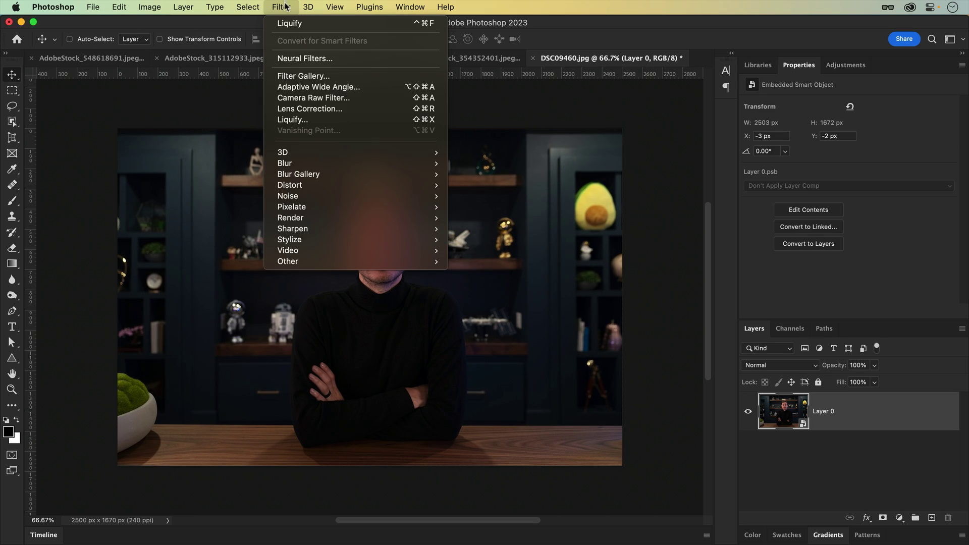
pyautogui.click(323, 94)
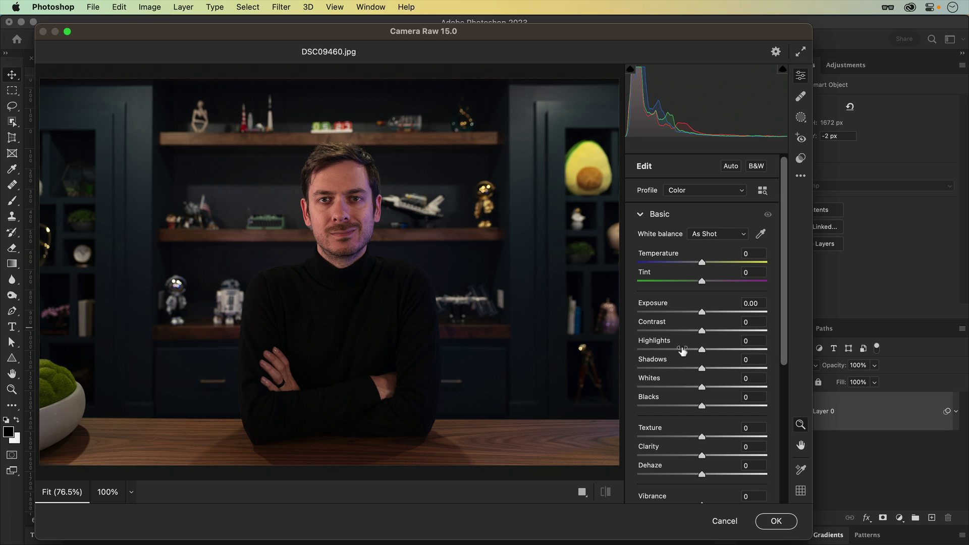
pyautogui.moveTo(712, 372); pyautogui.dragTo(737, 372)
pyautogui.moveTo(701, 312); pyautogui.dragTo(707, 312)
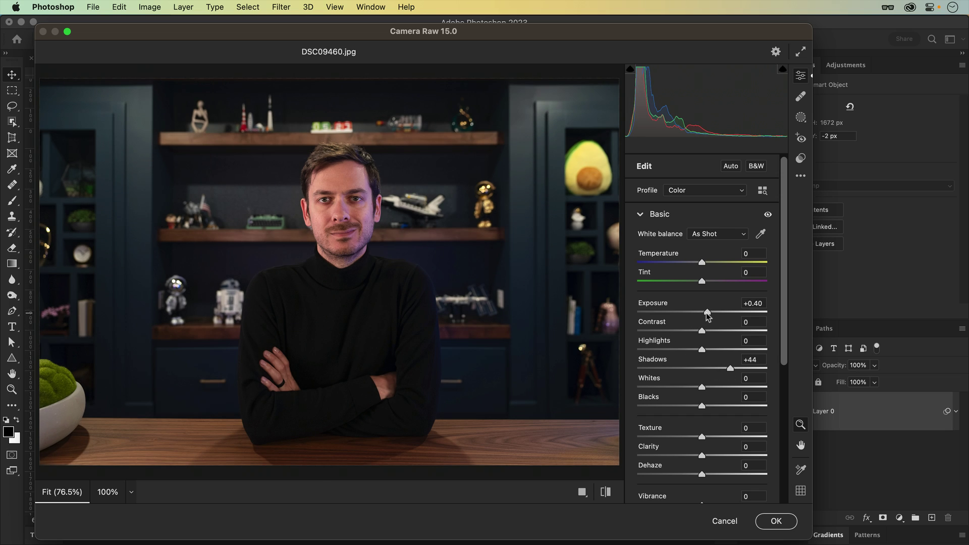
pyautogui.click(776, 521)
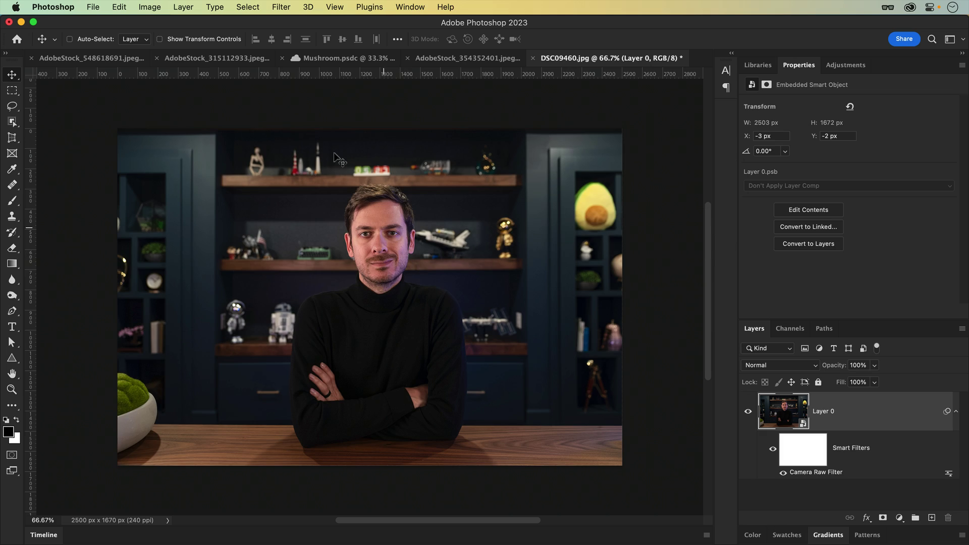
# Step: Add a Liquify smart filter with a stroke pushed across the face
pyautogui.click(283, 7)
pyautogui.click(325, 119)
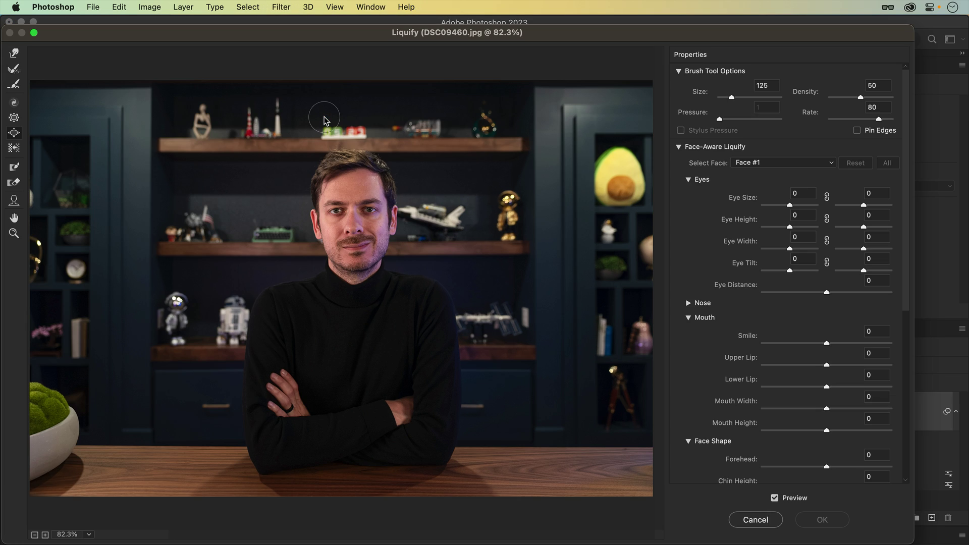
pyautogui.click(336, 210)
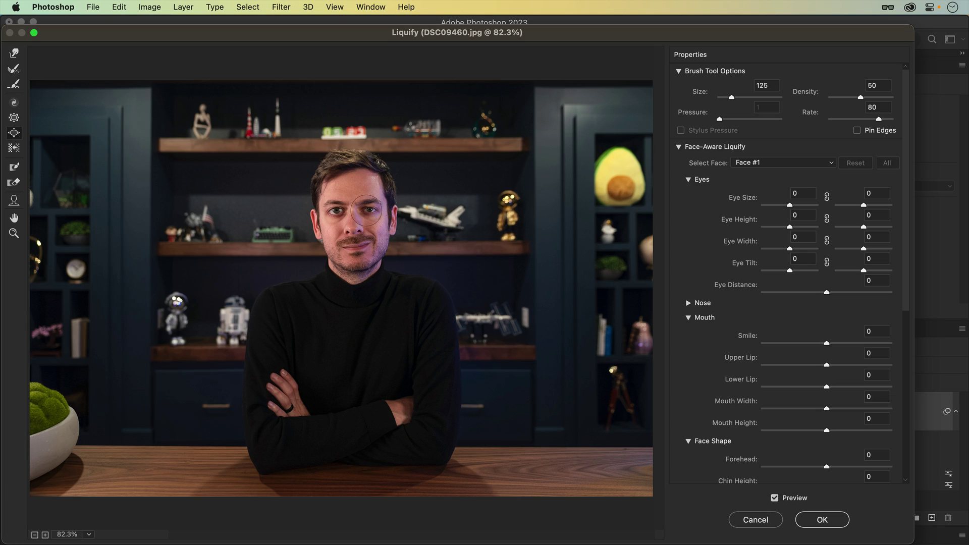
pyautogui.press('alt')
pyautogui.click(822, 520)
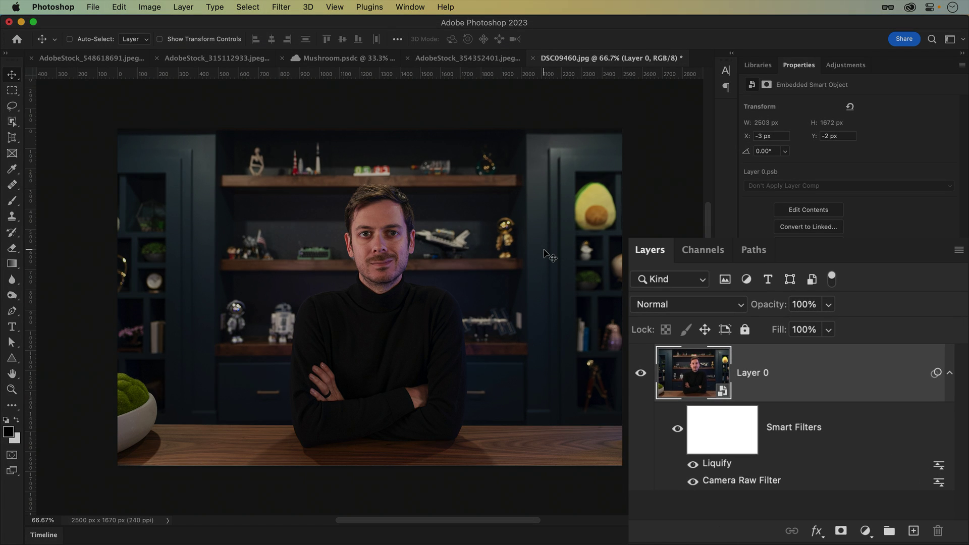
# Step: Delete the Liquify smart filter and raise the Camera Raw Temperature slightly
pyautogui.click(693, 464)
pyautogui.moveTo(735, 467)
pyautogui.mouseDown()
pyautogui.moveTo(930, 517)
pyautogui.moveTo(938, 530)
pyautogui.mouseUp()
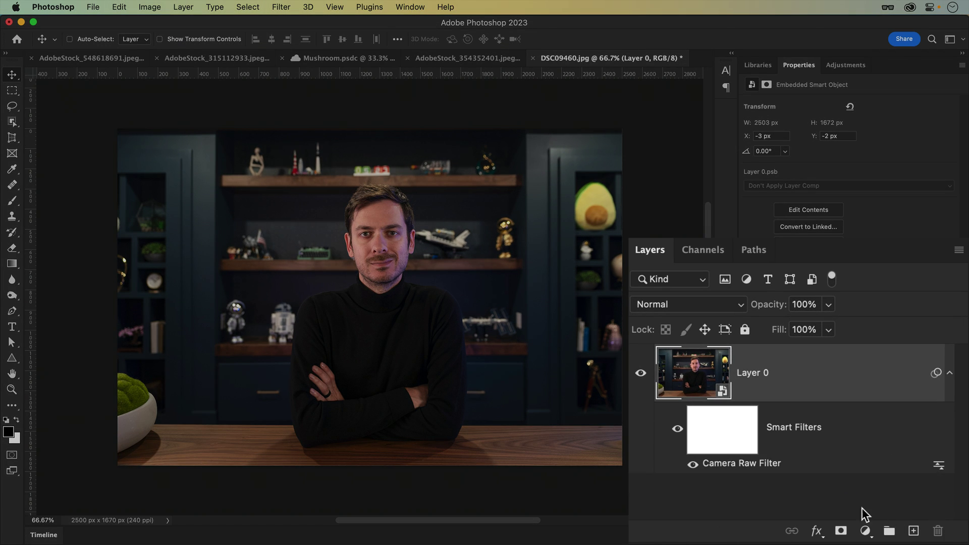
pyautogui.doubleClick(770, 464)
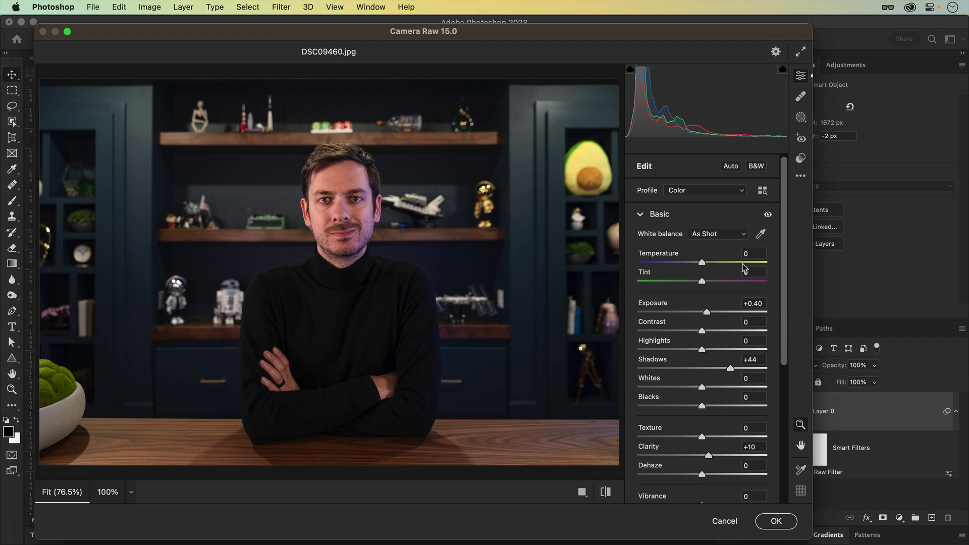
pyautogui.moveTo(704, 263); pyautogui.dragTo(707, 265)
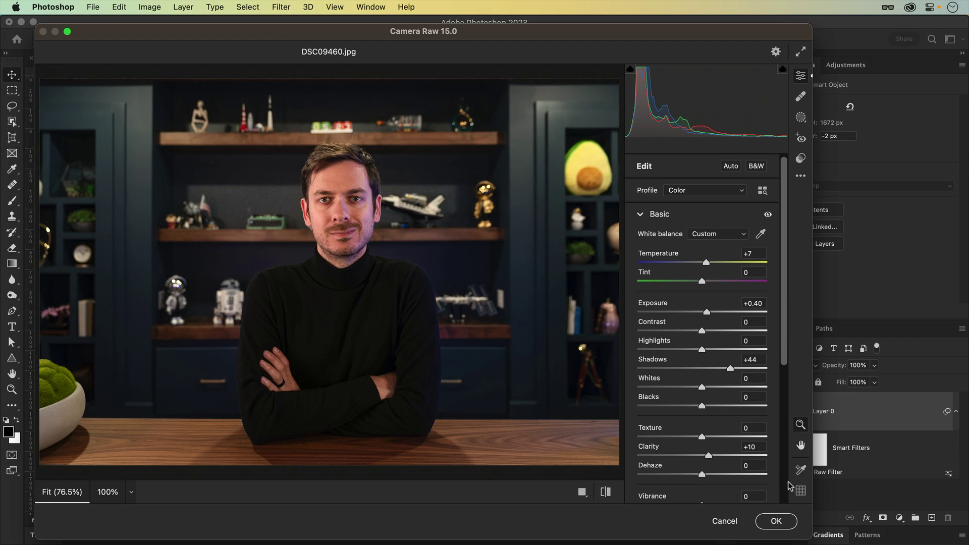
pyautogui.click(776, 521)
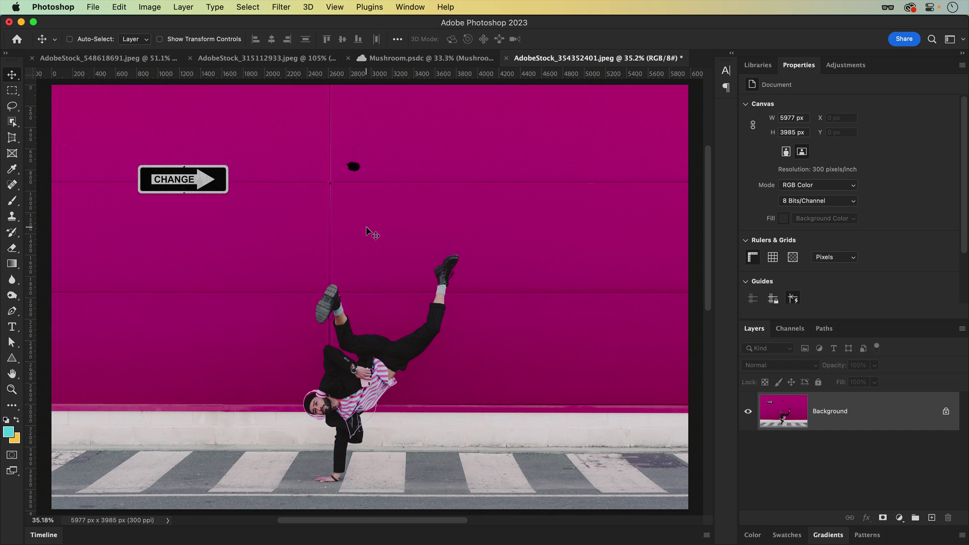
# Step: Add empty Layer 1 and spot-heal the black blot on the magenta wall onto it
pyautogui.moveTo(346, 162); pyautogui.dragTo(407, 191)
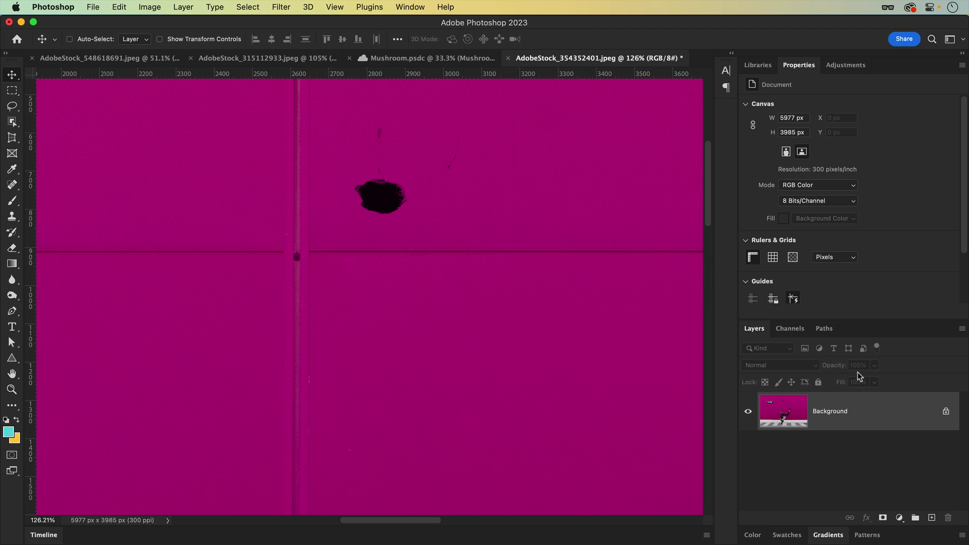
pyautogui.click(912, 505)
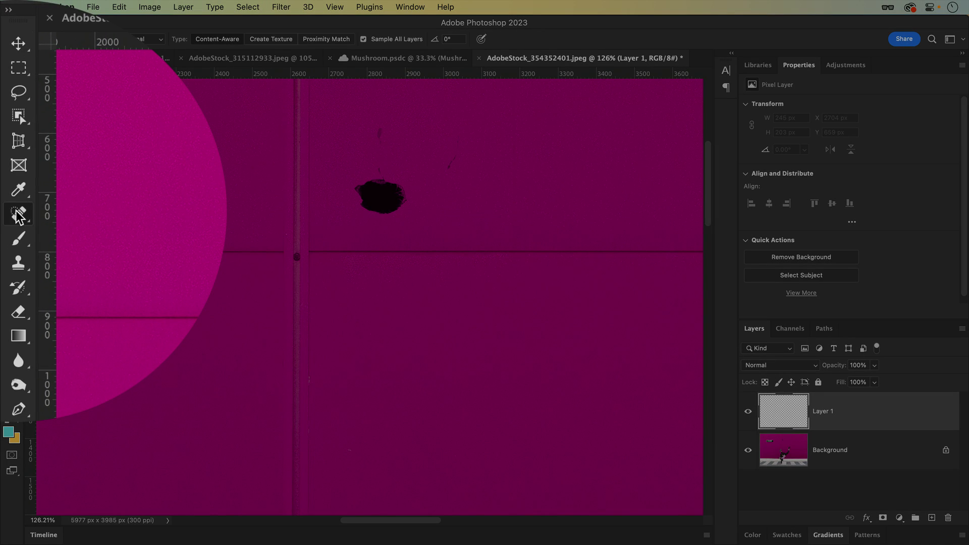
pyautogui.rightClick(19, 215)
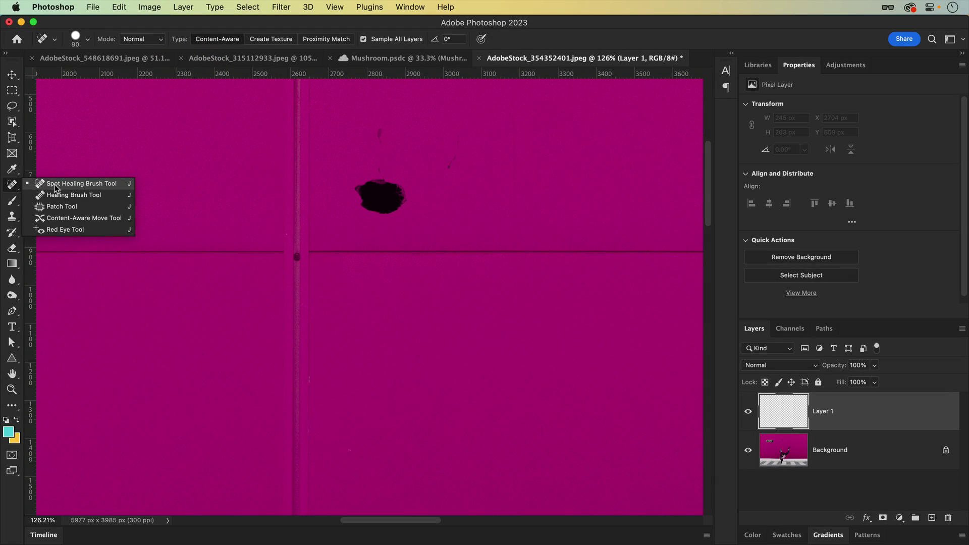
pyautogui.click(84, 210)
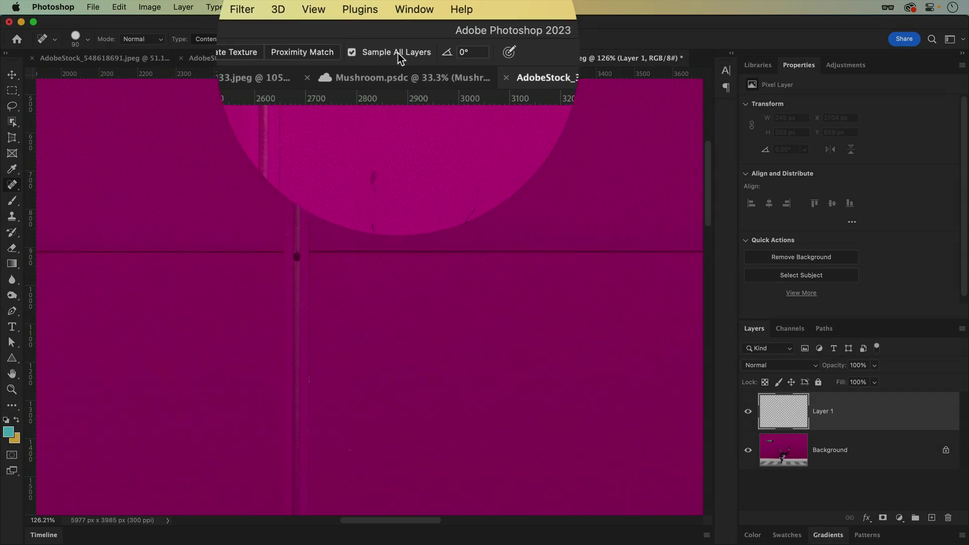
pyautogui.moveTo(376, 197)
pyautogui.mouseDown()
pyautogui.moveTo(389, 181)
pyautogui.moveTo(380, 185)
pyautogui.mouseUp()
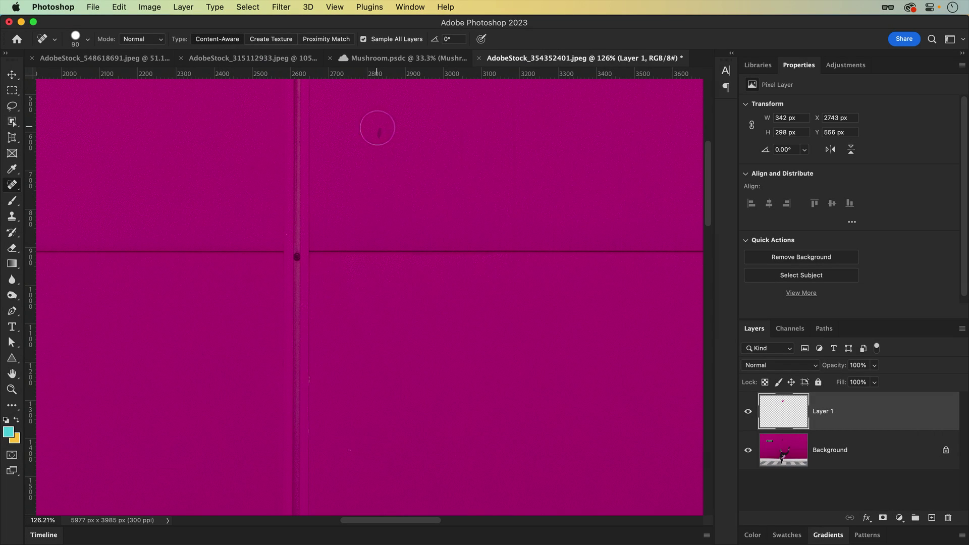
# Step: Toggle Layer 1's visibility to compare the healed wall with the original spot
pyautogui.press('v')
pyautogui.click(748, 413)
pyautogui.click(748, 414)
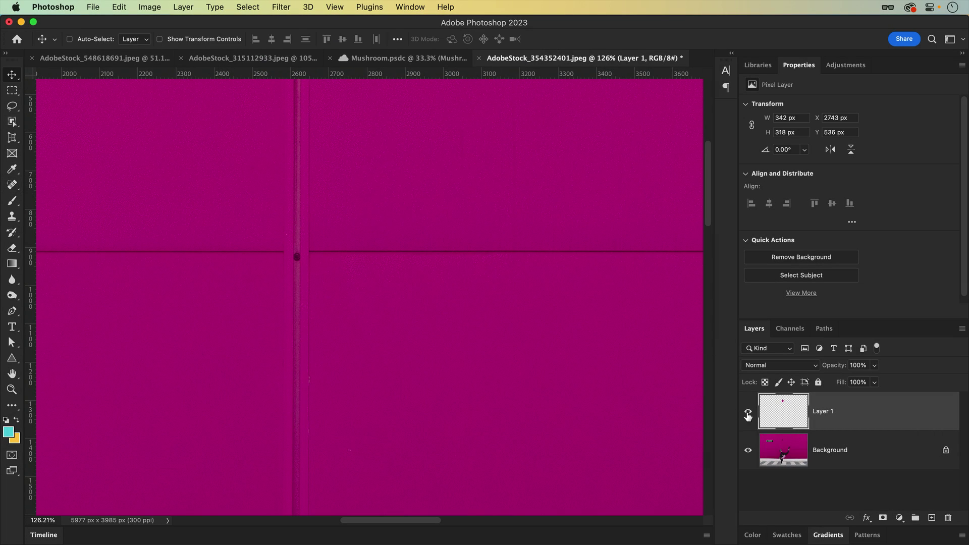
pyautogui.click(748, 414)
pyautogui.click(748, 415)
pyautogui.moveTo(278, 290); pyautogui.dragTo(686, 262)
pyautogui.scroll(-3, 426, 268)
# Step: With the Healing Brush sampling plain pink wall, paint away the CHANGE sign on Layer 1
pyautogui.press('j')
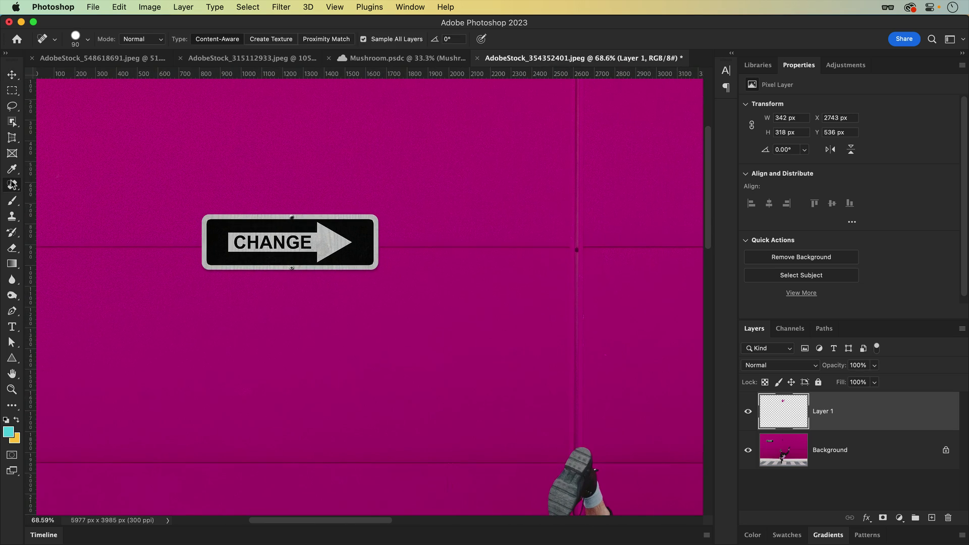
pyautogui.rightClick(12, 184)
pyautogui.click(75, 195)
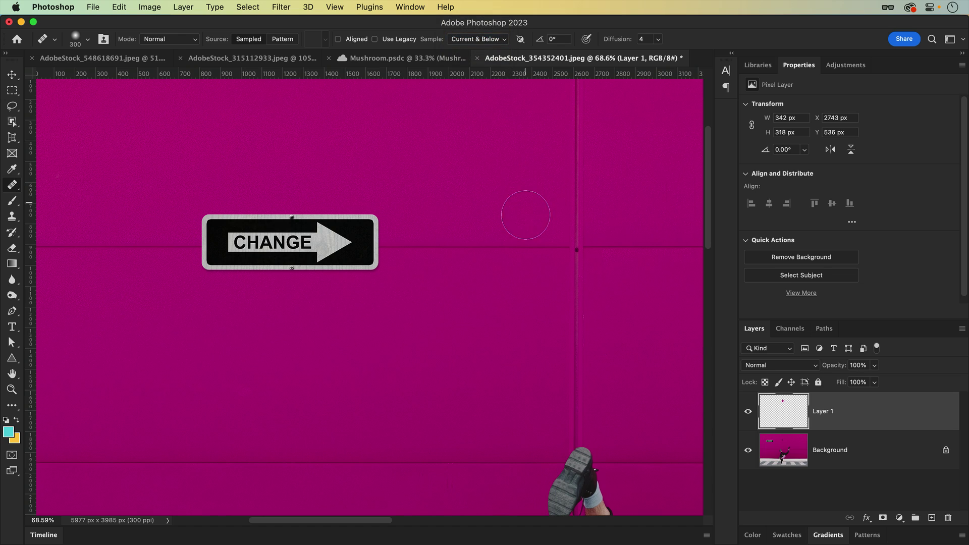
pyautogui.keyDown('alt'); pyautogui.click(527, 248); pyautogui.keyUp('alt')
pyautogui.moveTo(362, 248)
pyautogui.mouseDown()
pyautogui.moveTo(373, 246)
pyautogui.moveTo(362, 241)
pyautogui.moveTo(338, 259)
pyautogui.mouseUp()
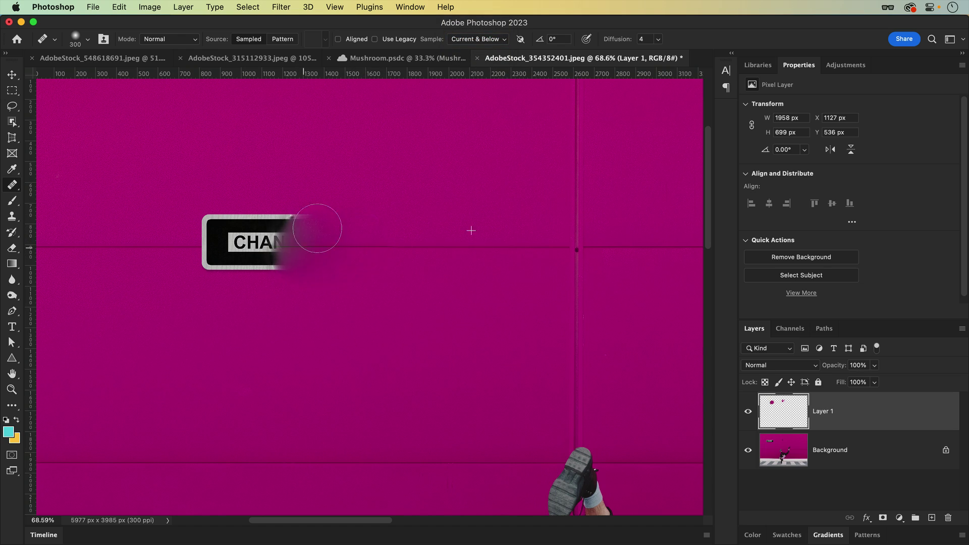
pyautogui.hscroll(-5, 267, 249)
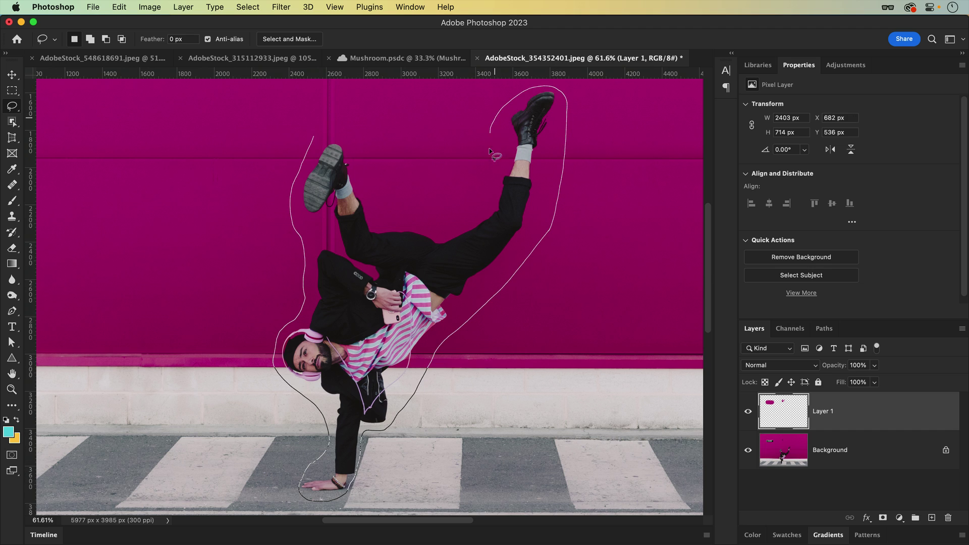
# Step: Lasso the breakdancer and Content-Aware Fill it, sampling all layers, onto a new layer
pyautogui.moveTo(315, 136); pyautogui.dragTo(317, 138)
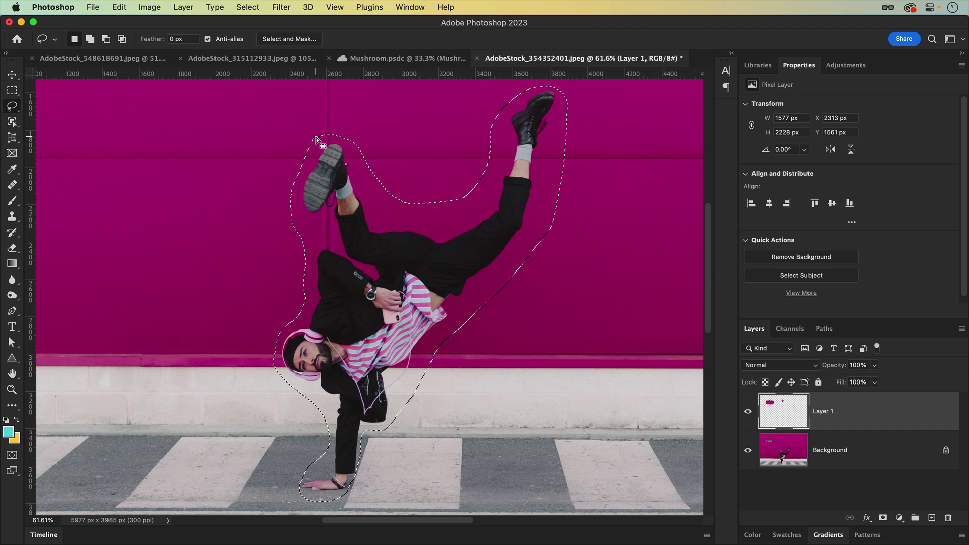
pyautogui.click(120, 6)
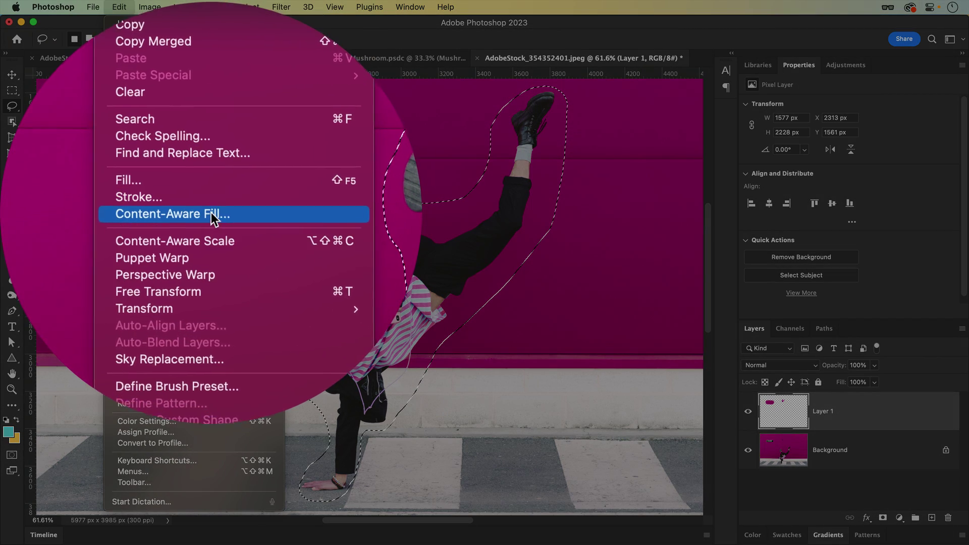
pyautogui.click(211, 215)
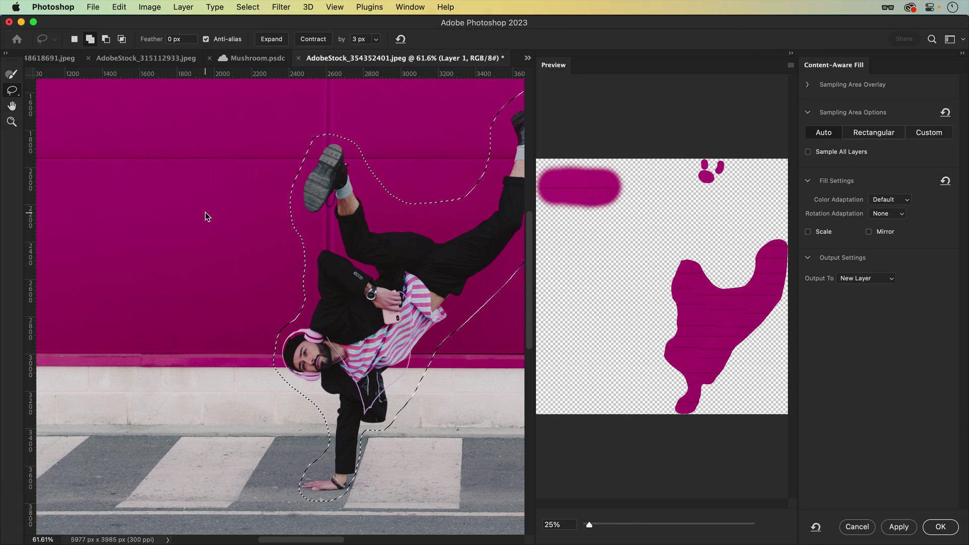
pyautogui.keyDown('alt'); pyautogui.click(352, 268); pyautogui.keyUp('alt')
pyautogui.moveTo(363, 264); pyautogui.dragTo(266, 286)
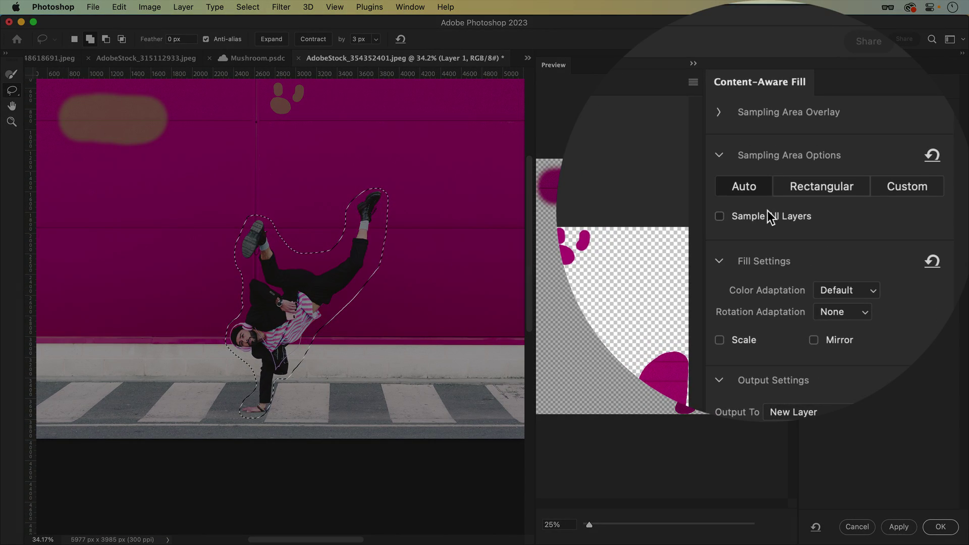
pyautogui.click(839, 152)
pyautogui.press('Return')
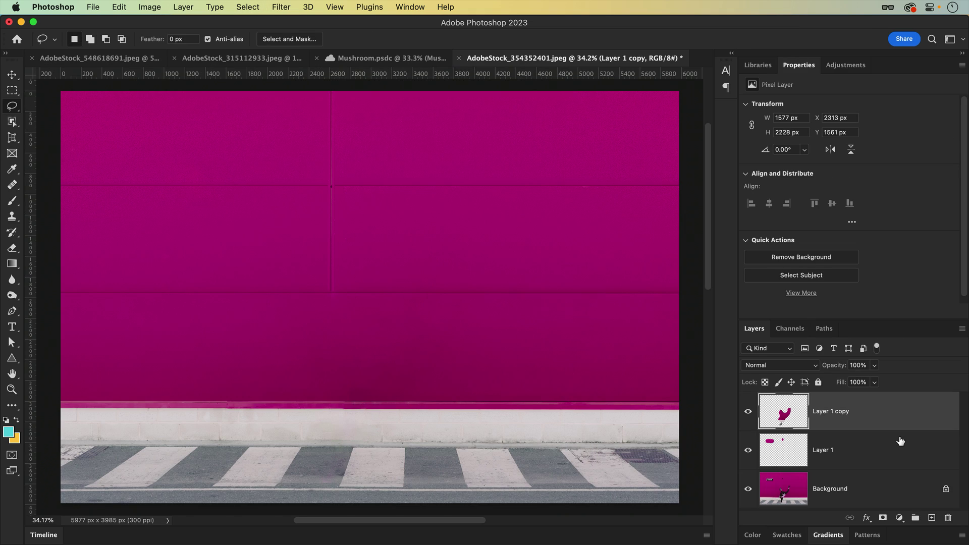
pyautogui.click(749, 412)
pyautogui.click(748, 412)
pyautogui.press('j')
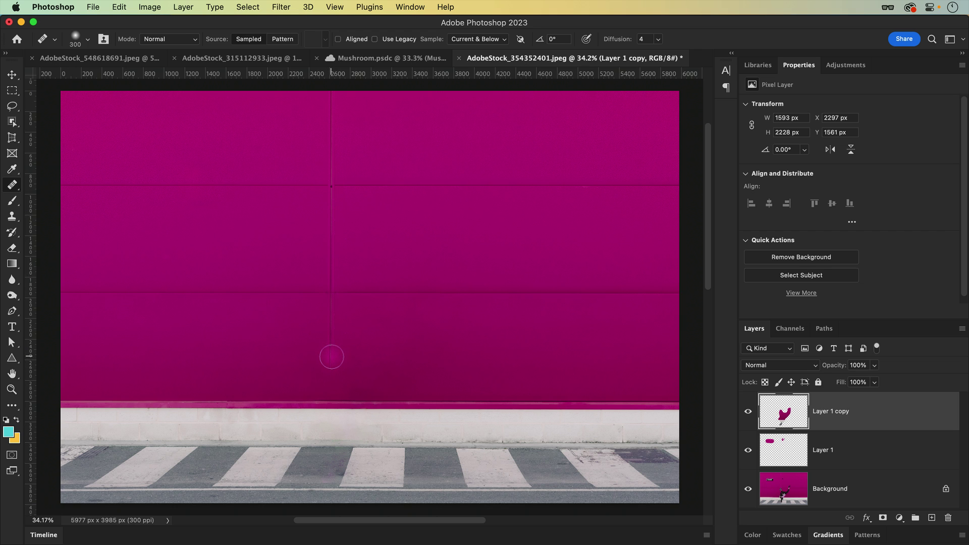
pyautogui.hotkey('shift', 'j')
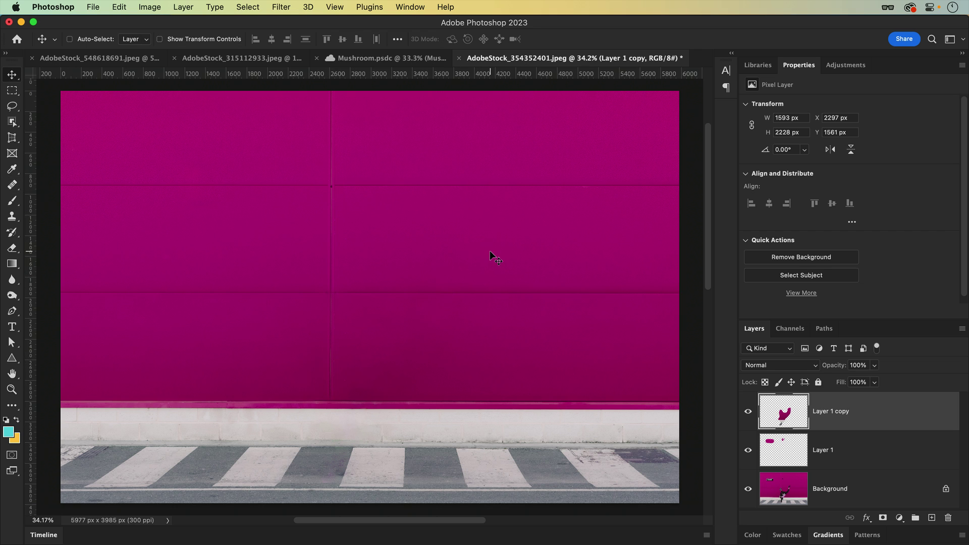